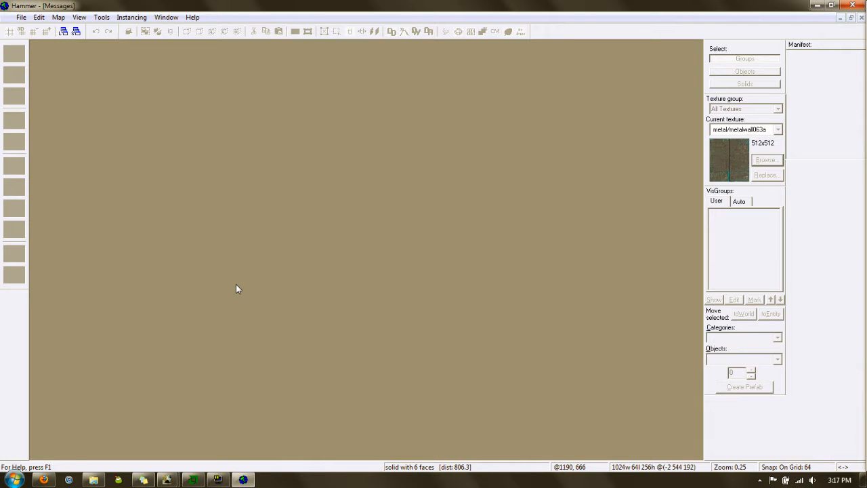
Create a new empty map document from the File menu
{"action": "left_click", "coordinate": [23, 18]}
{"action": "left_click", "coordinate": [34, 29]}
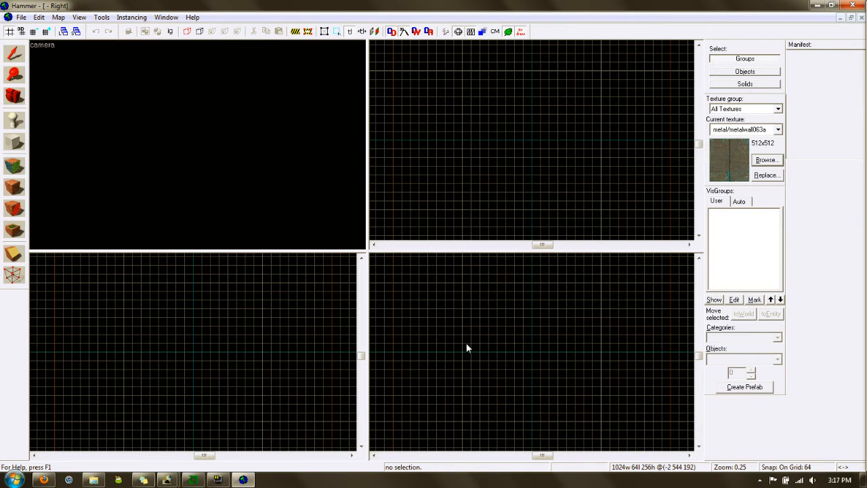
Create a 1024×1024×64 floor block textured with metal/metalwall063a
{"action": "left_click", "coordinate": [16, 148]}
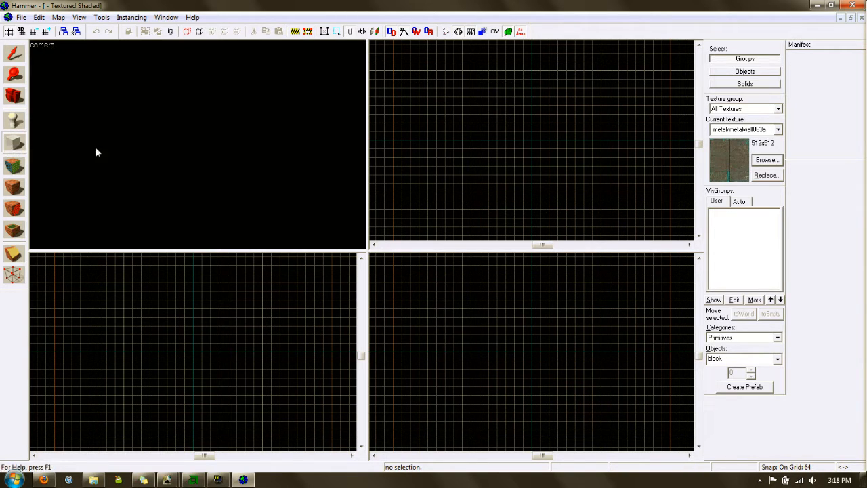
{"action": "left_click", "coordinate": [778, 129]}
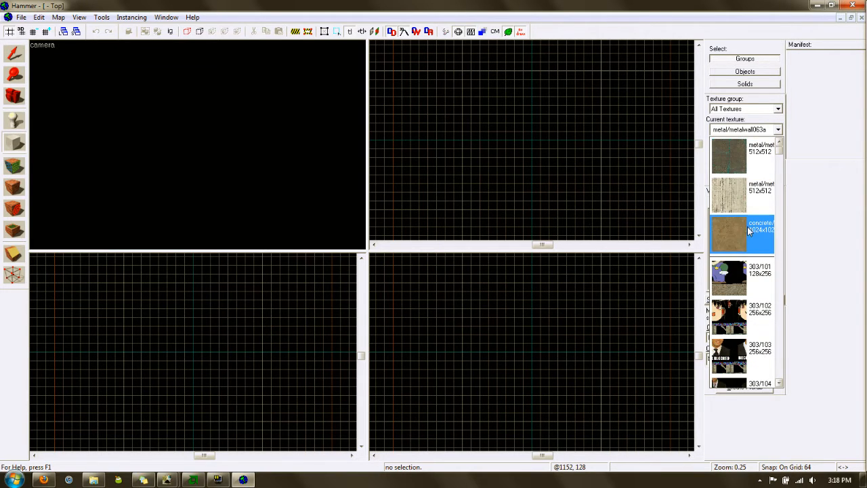
{"action": "left_click", "coordinate": [751, 163]}
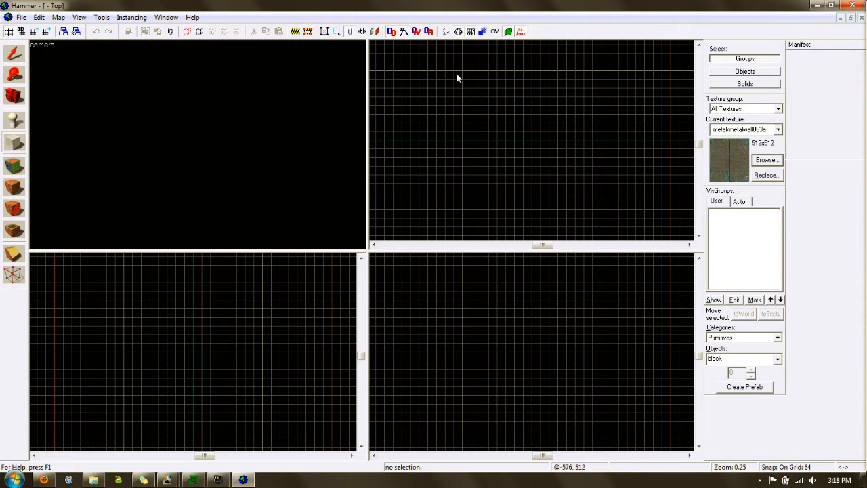
{"action": "left_click_drag", "start_coordinate": [463, 71], "coordinate": [598, 214]}
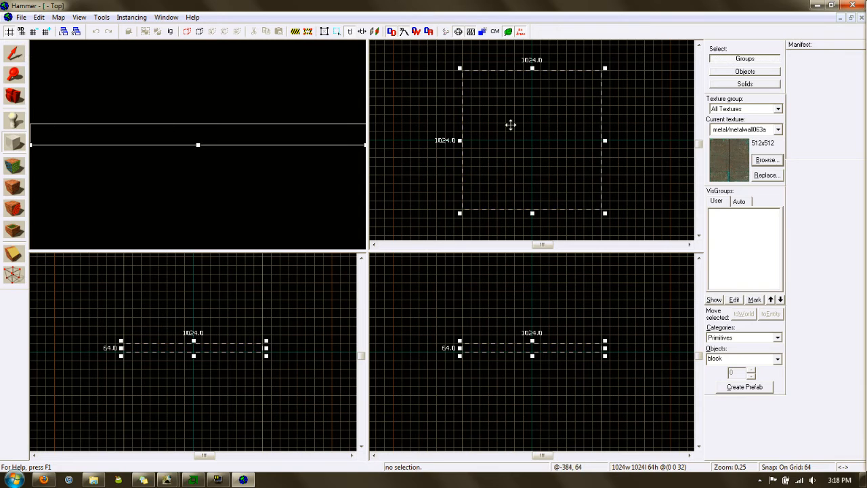
{"action": "right_click", "coordinate": [541, 145]}
{"action": "left_click", "coordinate": [552, 133]}
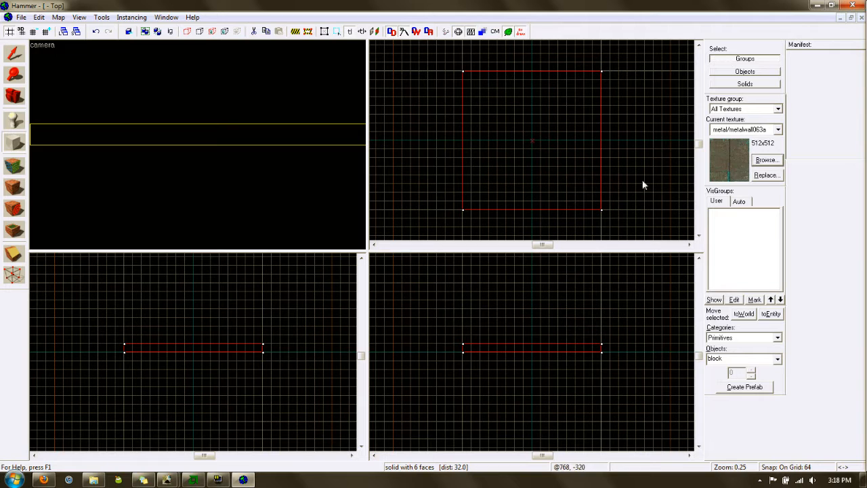
Deselect the floor and fly the 3D camera around to check its texture
{"action": "left_click", "coordinate": [15, 53]}
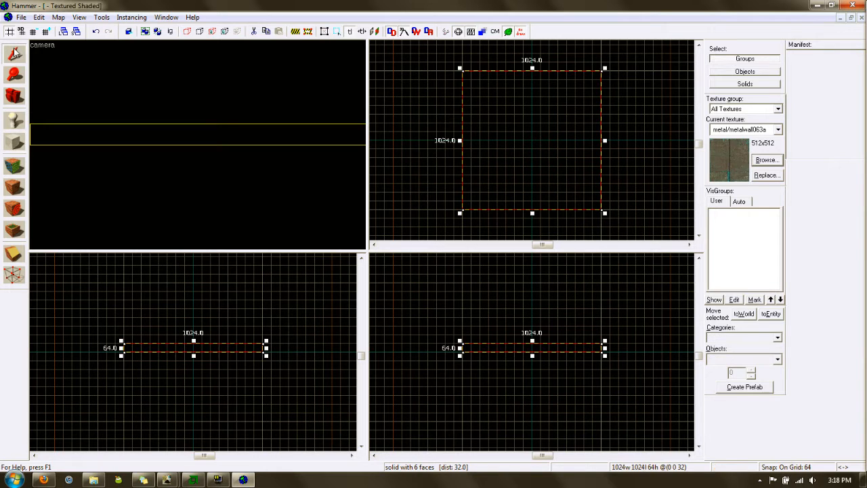
{"action": "key", "text": "z"}
{"action": "key", "text": "s"}
{"action": "key", "text": "w"}
{"action": "key", "text": "w"}
{"action": "key", "text": "w"}
{"action": "key", "text": "z"}
{"action": "left_click", "coordinate": [221, 163]}
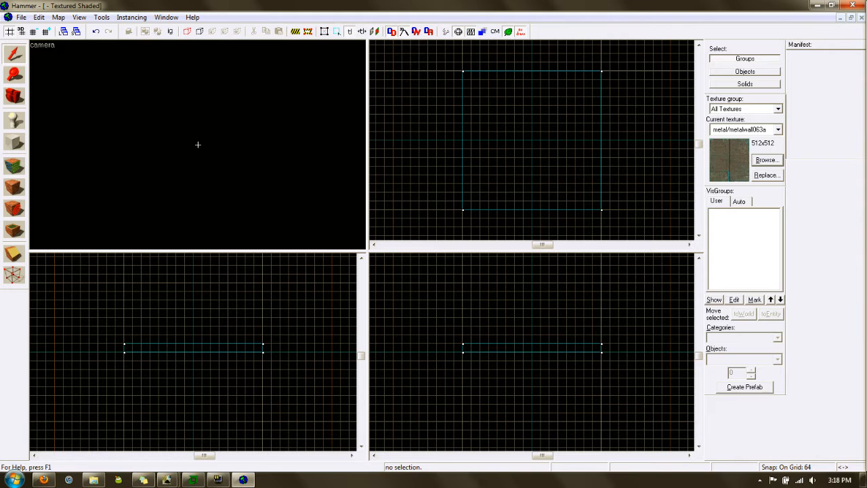
{"action": "key", "text": "a"}
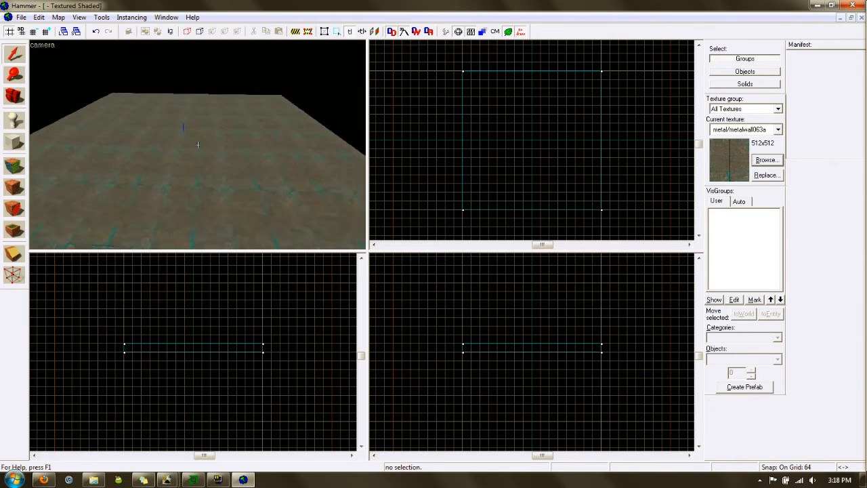
{"action": "key", "text": "s"}
{"action": "key", "text": "w"}
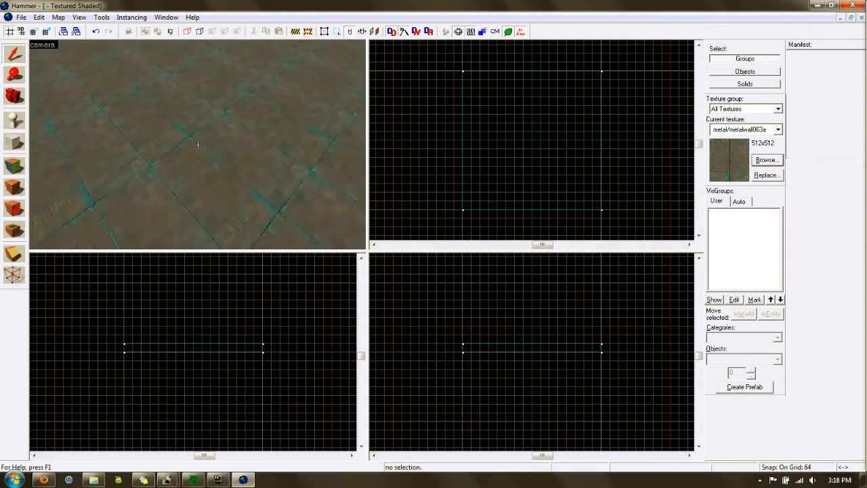
{"action": "key", "text": "z"}
{"action": "left_click", "coordinate": [13, 140]}
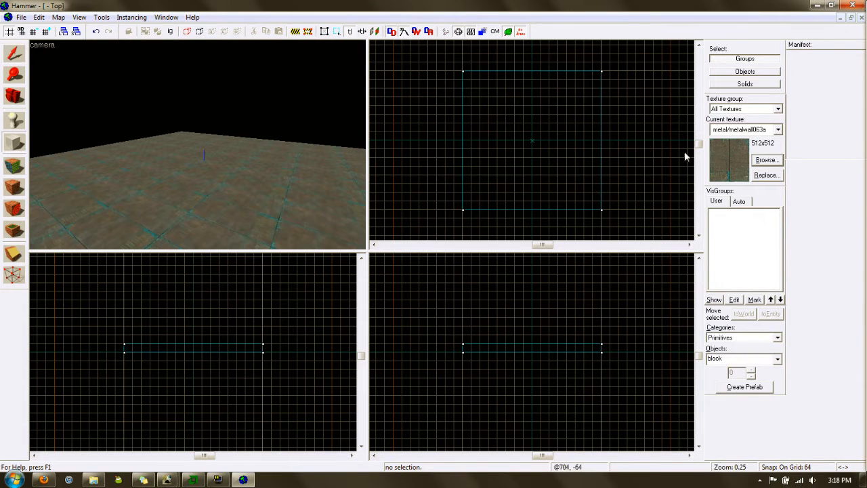
{"action": "left_click", "coordinate": [777, 132]}
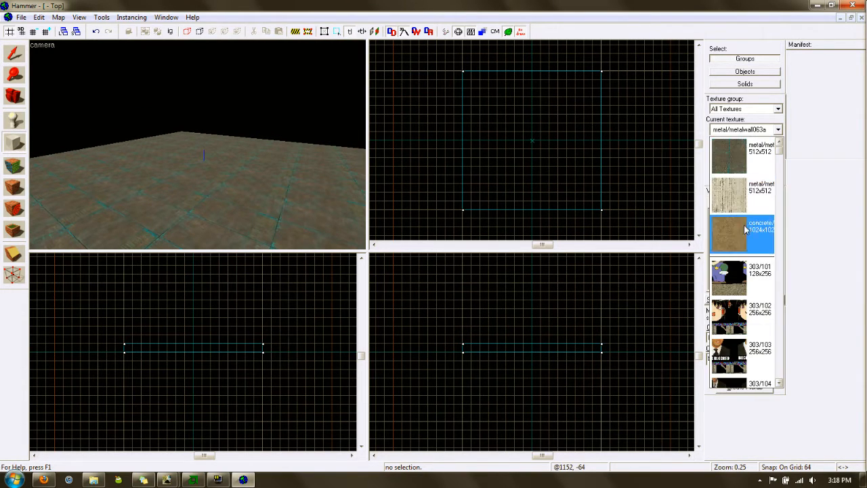
Pick metal/metalwall032a and create the first two 64-thick wall blocks along the floor edges
{"action": "left_click", "coordinate": [744, 195]}
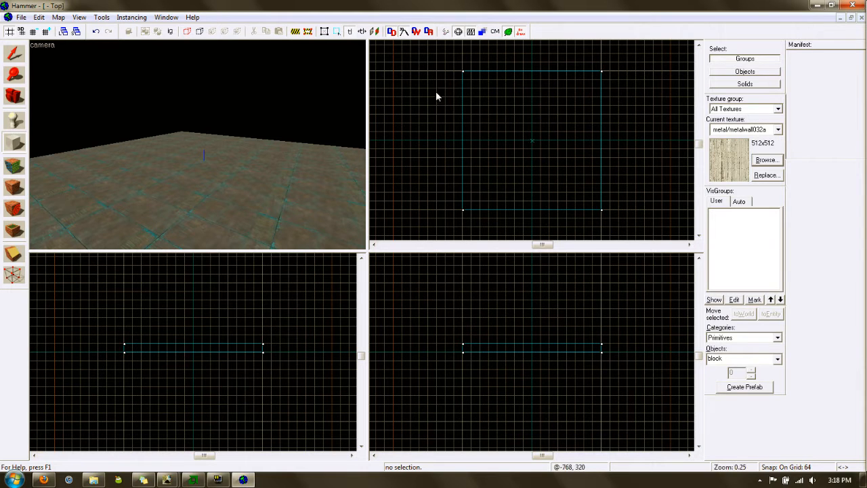
{"action": "left_click_drag", "start_coordinate": [453, 69], "coordinate": [463, 212]}
{"action": "left_click_drag", "start_coordinate": [237, 346], "coordinate": [194, 306]}
{"action": "right_click", "coordinate": [459, 318]}
{"action": "left_click", "coordinate": [489, 323]}
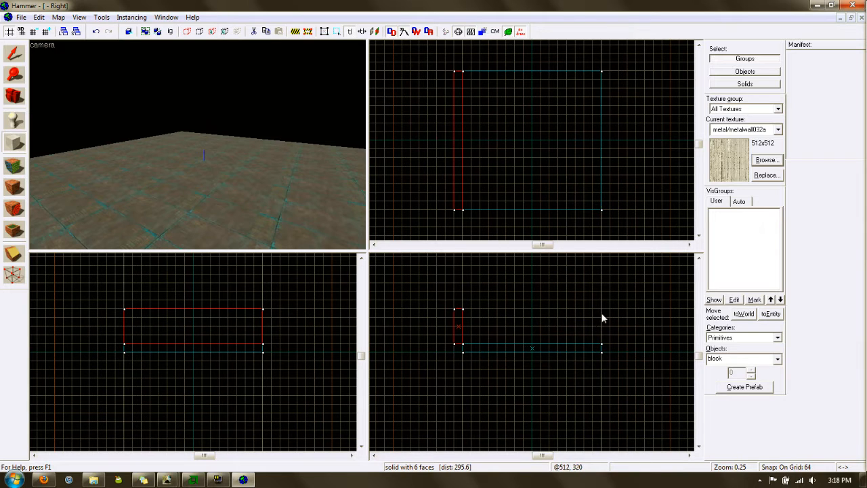
{"action": "left_click_drag", "start_coordinate": [603, 319], "coordinate": [608, 344]}
{"action": "right_click", "coordinate": [610, 324]}
{"action": "left_click", "coordinate": [617, 329]}
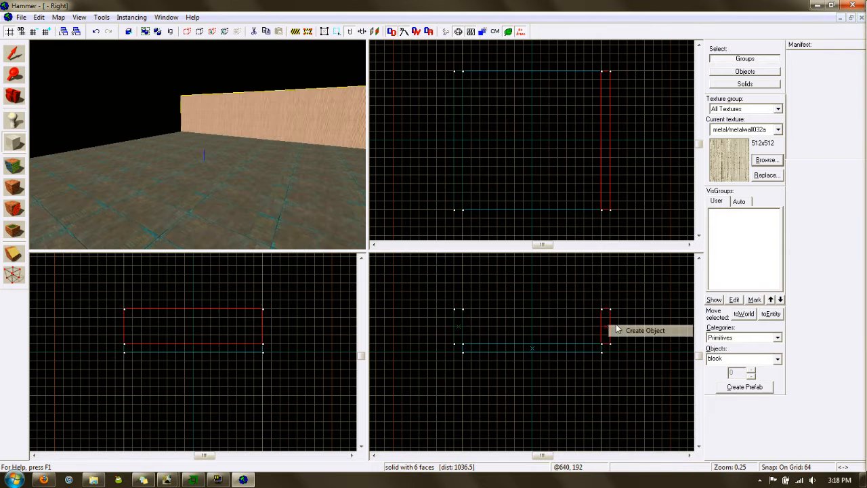
Create the remaining walls, each 64 thick and 256 tall, around the floor
{"action": "left_click_drag", "start_coordinate": [467, 67], "coordinate": [605, 71]}
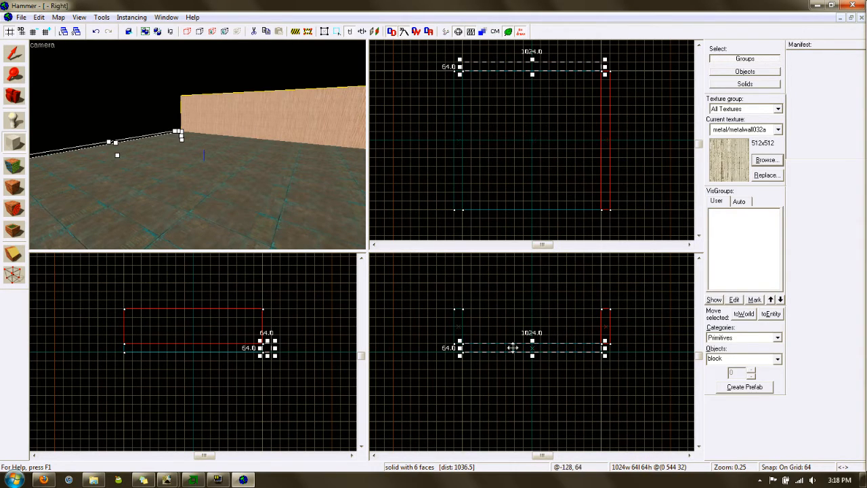
{"action": "left_click_drag", "start_coordinate": [531, 341], "coordinate": [535, 308]}
{"action": "right_click", "coordinate": [535, 308]}
{"action": "left_click", "coordinate": [549, 321]}
{"action": "left_click_drag", "start_coordinate": [463, 215], "coordinate": [602, 221]}
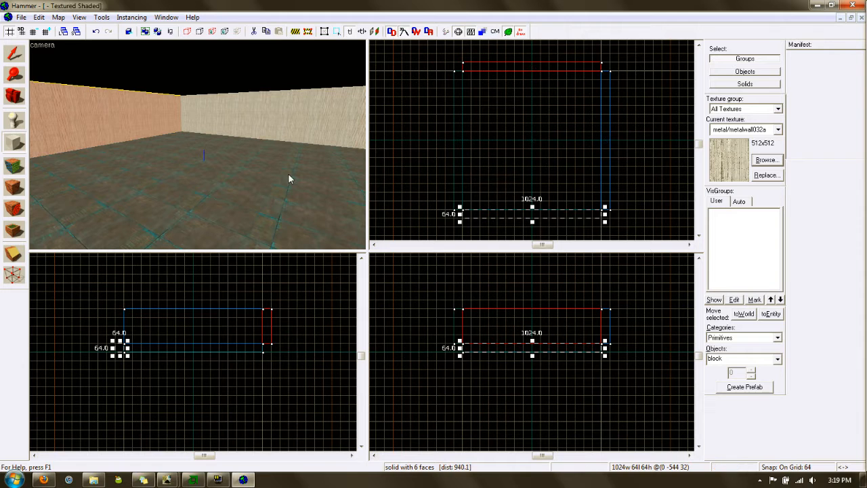
{"action": "left_click_drag", "start_coordinate": [508, 345], "coordinate": [531, 327]}
{"action": "left_click_drag", "start_coordinate": [463, 312], "coordinate": [603, 347]}
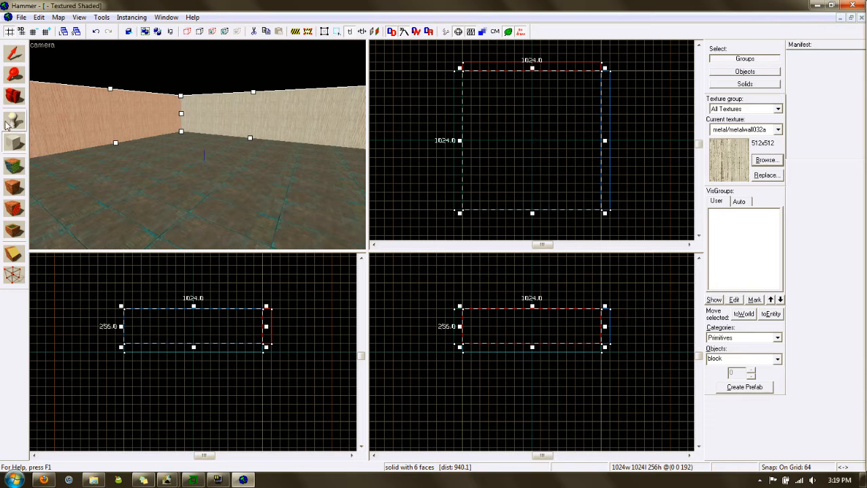
{"action": "left_click_drag", "start_coordinate": [601, 218], "coordinate": [460, 208]}
{"action": "left_click_drag", "start_coordinate": [526, 347], "coordinate": [533, 309]}
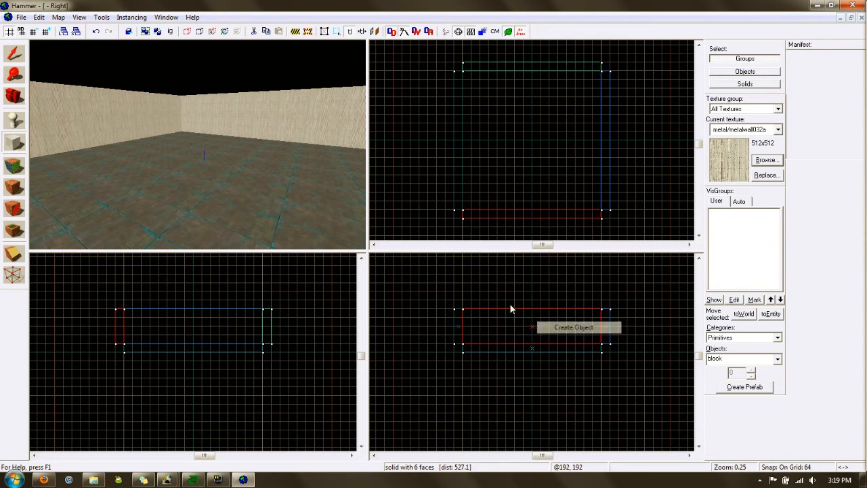
{"action": "key", "text": "Return"}
Deselect the last wall and look around the open-topped room in 3D
{"action": "left_click_drag", "start_coordinate": [278, 135], "coordinate": [198, 144]}
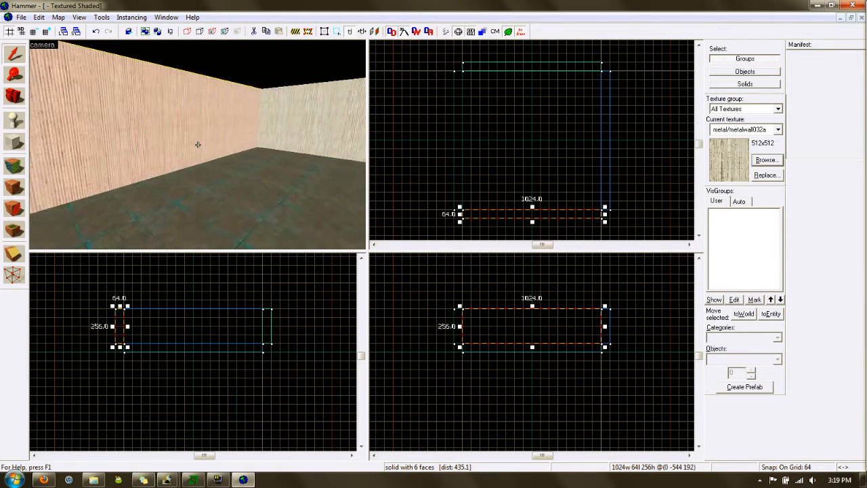
{"action": "key", "text": "d"}
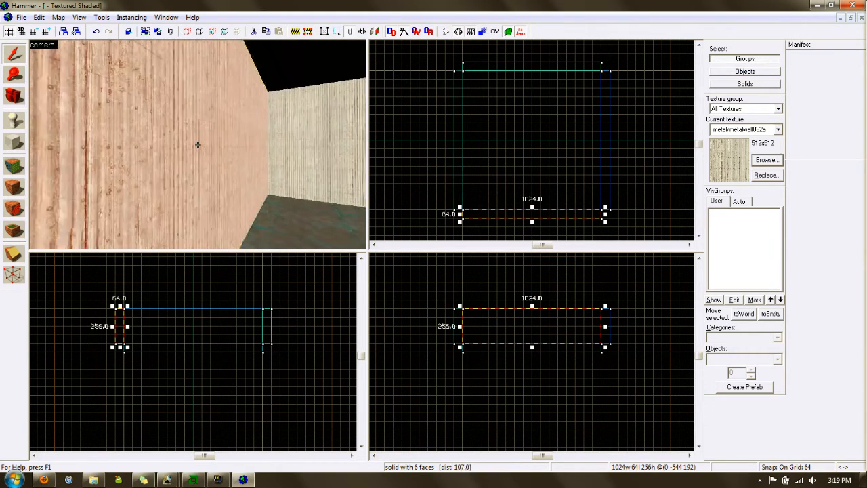
{"action": "key", "text": "s"}
{"action": "key", "text": "z"}
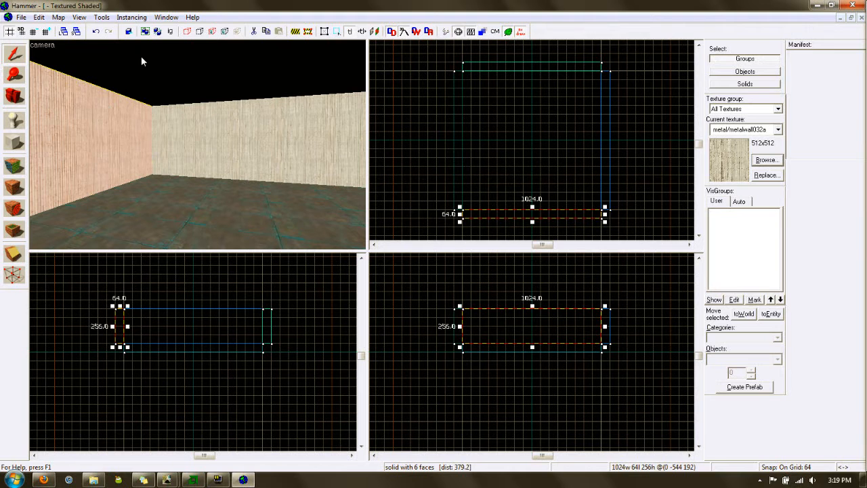
{"action": "key", "text": "Escape"}
{"action": "key", "text": "z"}
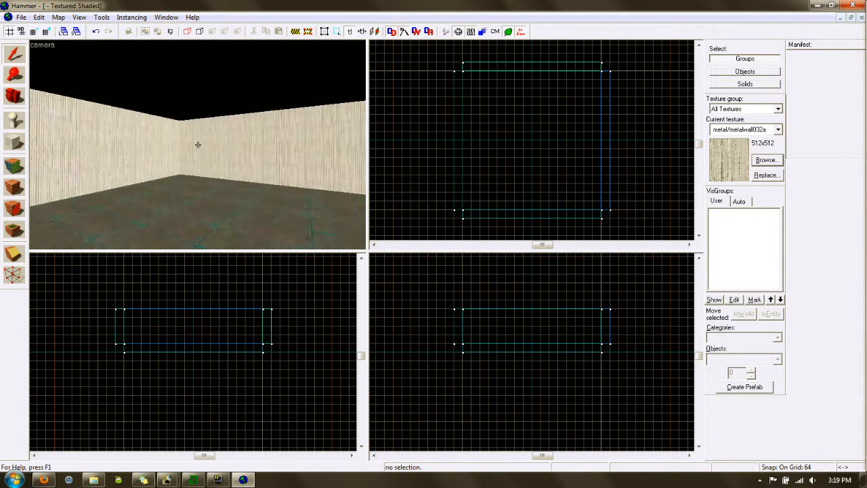
{"action": "key", "text": "z"}
{"action": "left_click", "coordinate": [15, 143]}
Create a 1024×1024, 64-thick concrete-textured ceiling block on top of the walls
{"action": "left_click", "coordinate": [778, 129]}
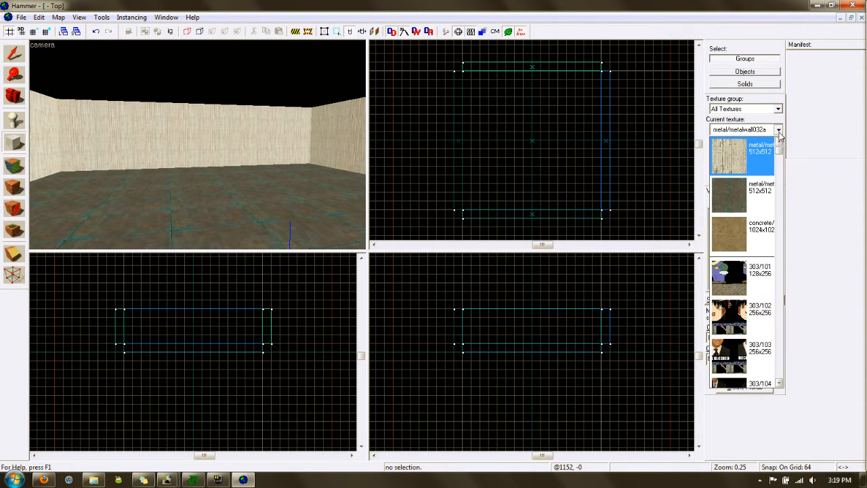
{"action": "left_click", "coordinate": [741, 231]}
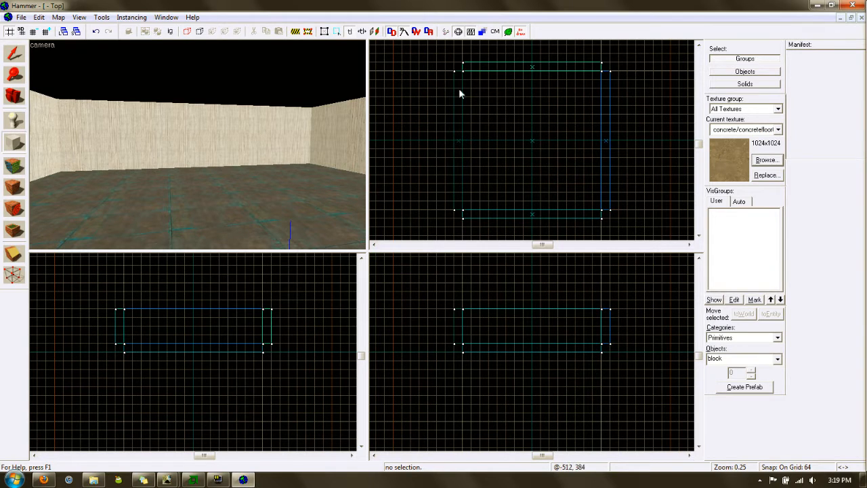
{"action": "left_click_drag", "start_coordinate": [462, 69], "coordinate": [603, 212]}
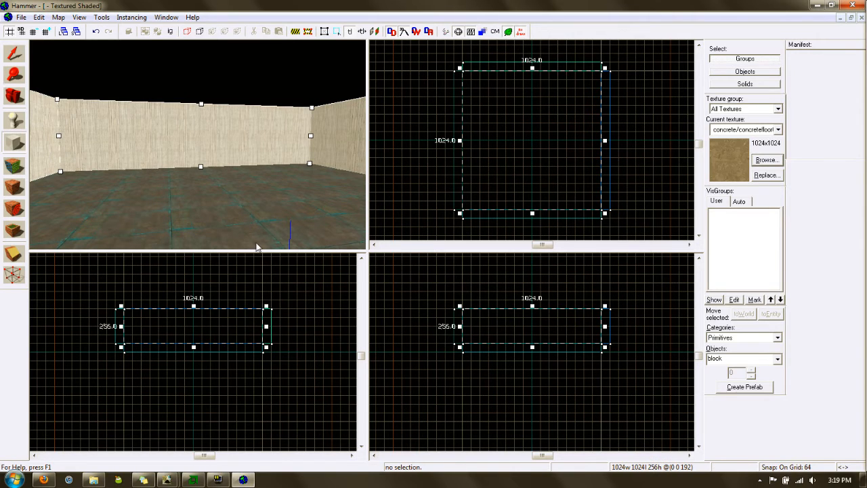
{"action": "left_click_drag", "start_coordinate": [533, 347], "coordinate": [540, 308]}
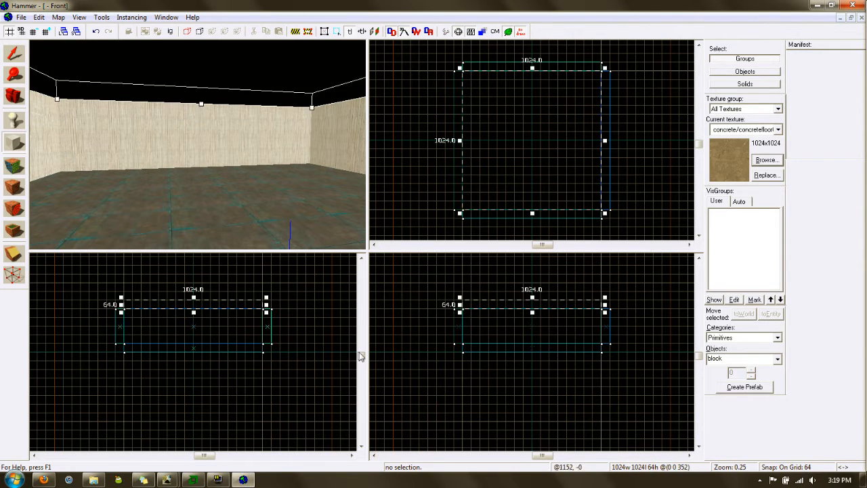
{"action": "right_click", "coordinate": [547, 310]}
{"action": "left_click", "coordinate": [575, 310]}
Clear the selection and fly the 3D camera around the enclosed room
{"action": "left_click", "coordinate": [14, 53]}
{"action": "left_click", "coordinate": [120, 129]}
{"action": "left_click", "coordinate": [635, 126]}
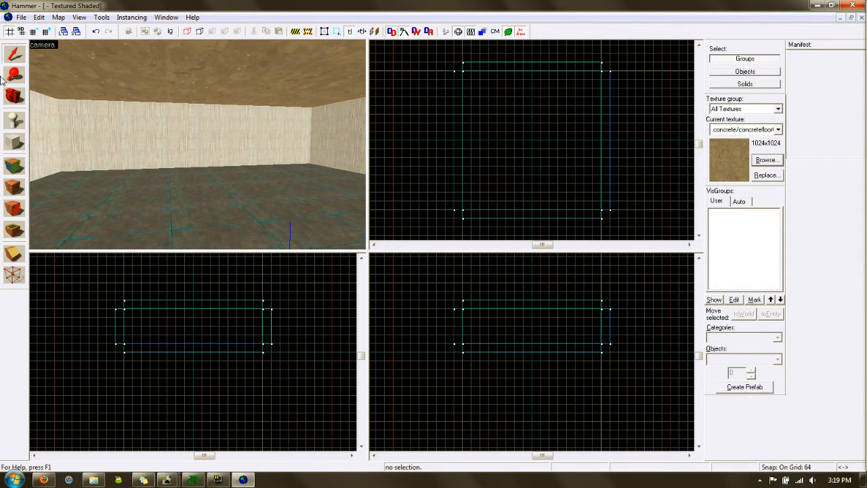
{"action": "key", "text": "z"}
{"action": "key", "text": "w"}
{"action": "key", "text": "z"}
{"action": "key", "text": "z"}
{"action": "key", "text": "z"}
{"action": "key", "text": "z"}
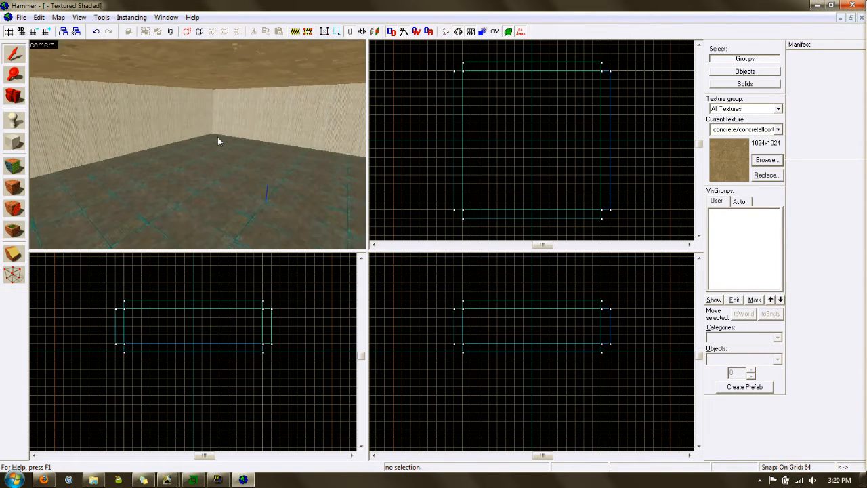
{"action": "key", "text": "z"}
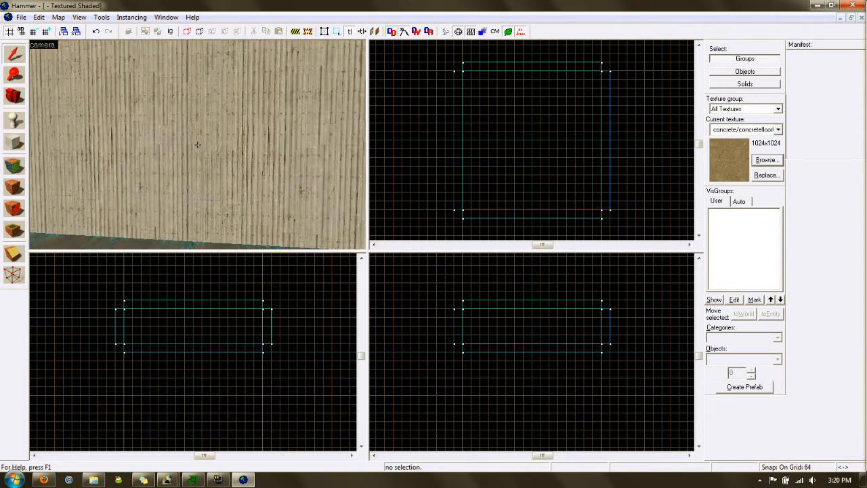
{"action": "key", "text": "z"}
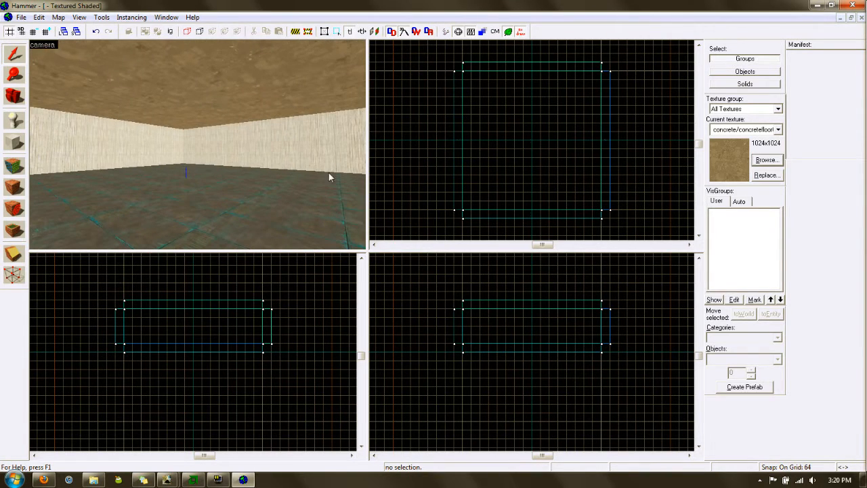
Place a light entity at the room's centre at height 256
{"action": "left_click", "coordinate": [12, 119]}
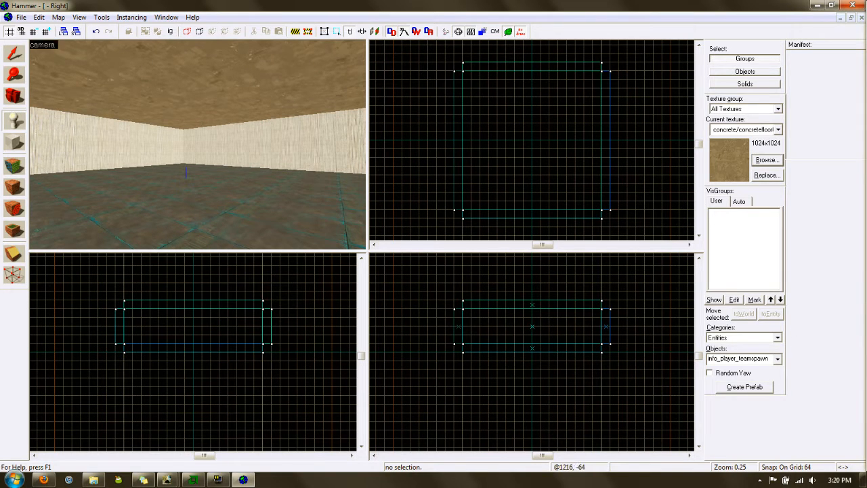
{"action": "left_click", "coordinate": [777, 360]}
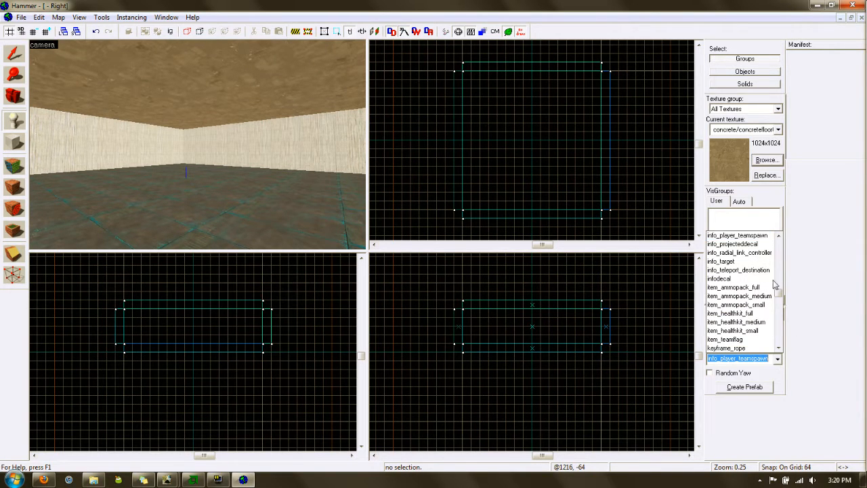
{"action": "mouse_move", "coordinate": [778, 296]}
{"action": "left_mouse_down"}
{"action": "mouse_move", "coordinate": [780, 312]}
{"action": "mouse_move", "coordinate": [780, 303]}
{"action": "left_mouse_up"}
{"action": "left_click", "coordinate": [712, 279]}
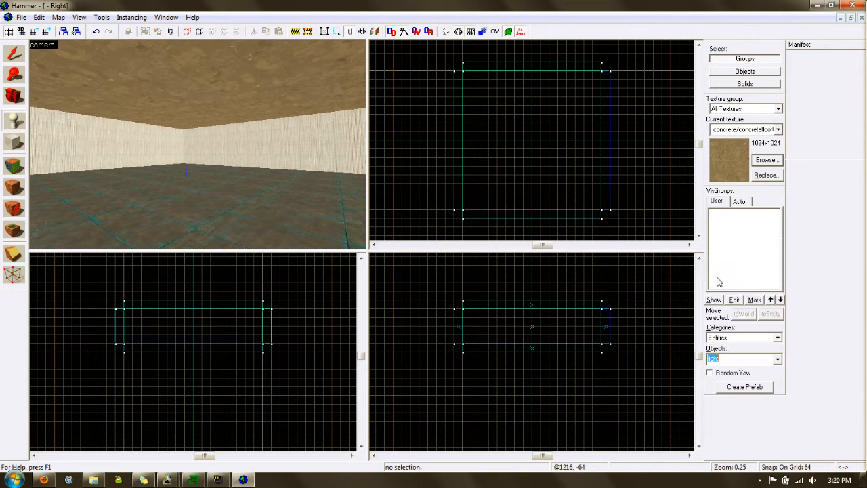
{"action": "left_click", "coordinate": [532, 140]}
{"action": "left_click_drag", "start_coordinate": [193, 352], "coordinate": [193, 317]}
{"action": "right_click", "coordinate": [534, 142]}
{"action": "left_click", "coordinate": [552, 149]}
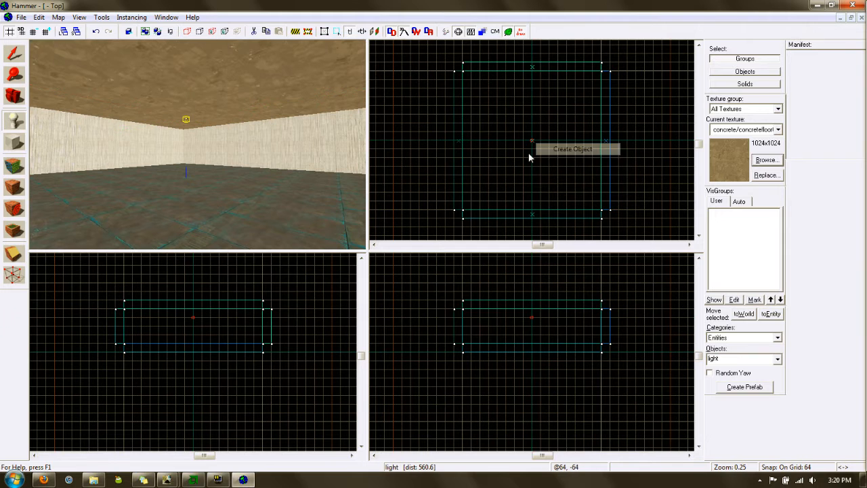
Inspect the stray light placed on the wall in 3D and delete it
{"action": "left_click", "coordinate": [254, 156]}
{"action": "scroll", "coordinate": [254, 155], "scroll_direction": "up", "scroll_amount": 4}
{"action": "key", "text": "z"}
{"action": "key", "text": "w"}
{"action": "key", "text": "z"}
{"action": "key", "text": "z"}
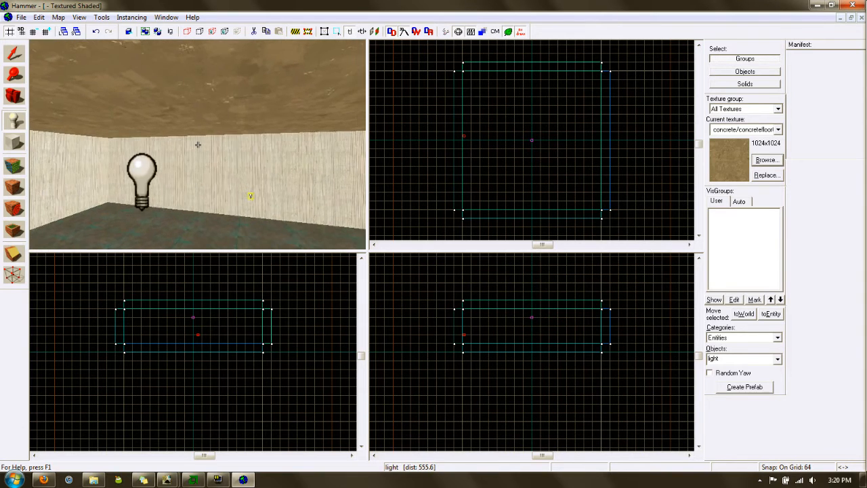
{"action": "key", "text": "a"}
{"action": "key", "text": "w"}
{"action": "key", "text": "s"}
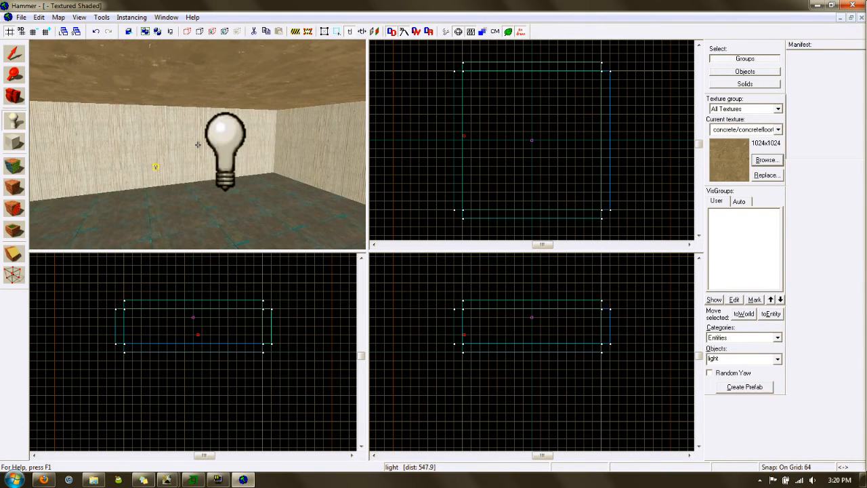
{"action": "key", "text": "z"}
{"action": "key", "text": "s"}
{"action": "key", "text": "a"}
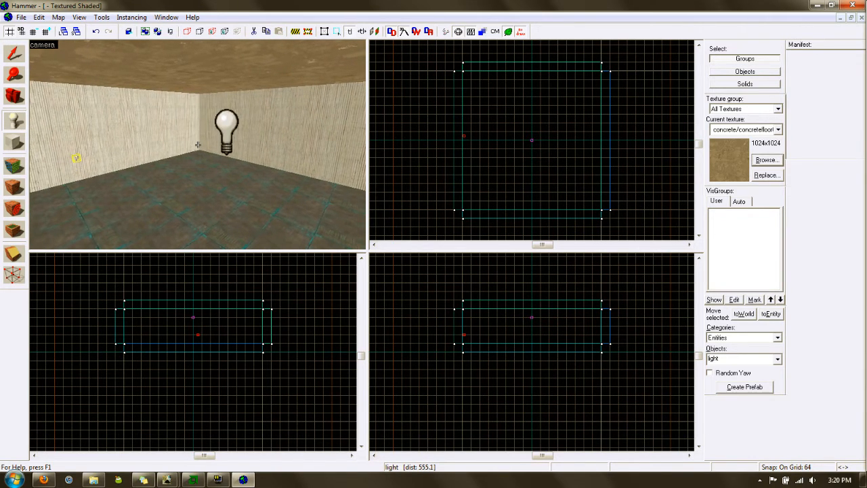
{"action": "key", "text": "w"}
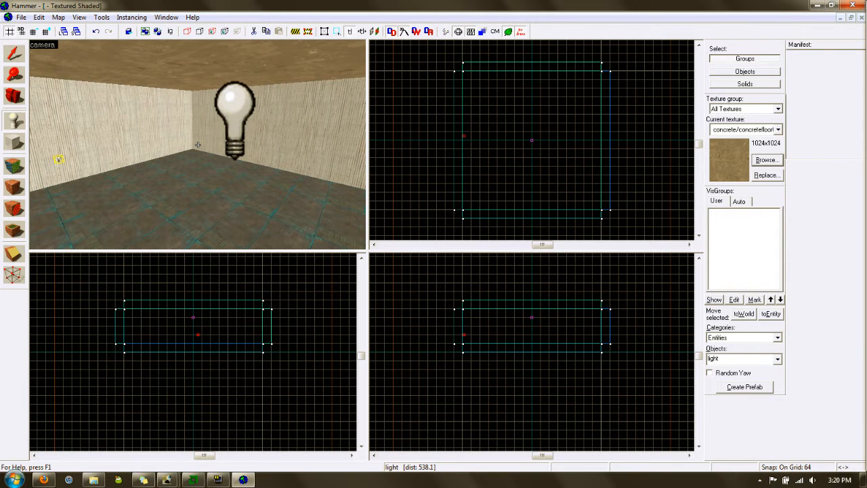
{"action": "left_click", "coordinate": [15, 55]}
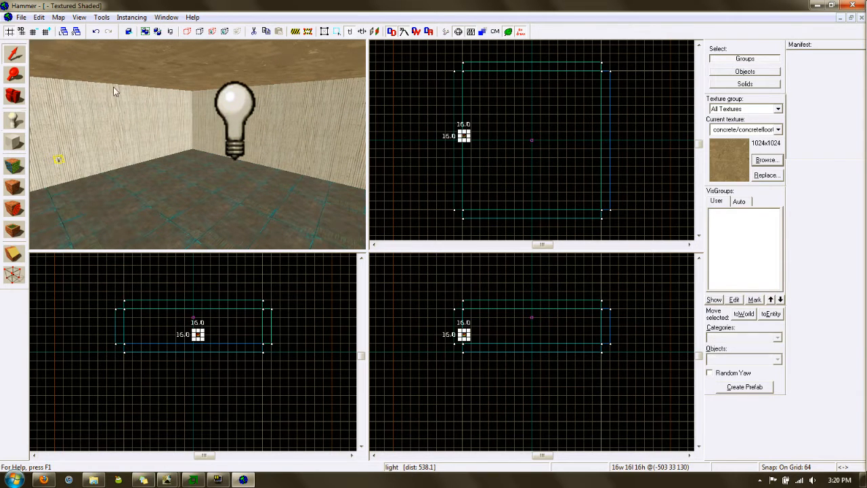
{"action": "key", "text": "Delete"}
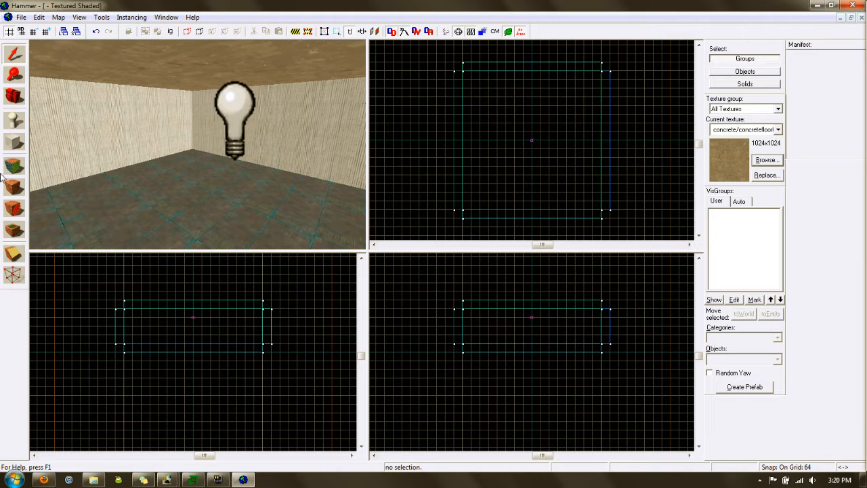
Place four more lights toward the room's corners
{"action": "left_click", "coordinate": [14, 120]}
{"action": "left_click", "coordinate": [584, 88]}
{"action": "right_click", "coordinate": [586, 90]}
{"action": "left_click", "coordinate": [613, 95]}
{"action": "left_click", "coordinate": [480, 89]}
{"action": "right_click", "coordinate": [482, 91]}
{"action": "left_click", "coordinate": [485, 96]}
{"action": "left_click", "coordinate": [480, 192]}
{"action": "right_click", "coordinate": [480, 192]}
{"action": "left_click", "coordinate": [497, 199]}
{"action": "left_click", "coordinate": [584, 192]}
{"action": "right_click", "coordinate": [585, 194]}
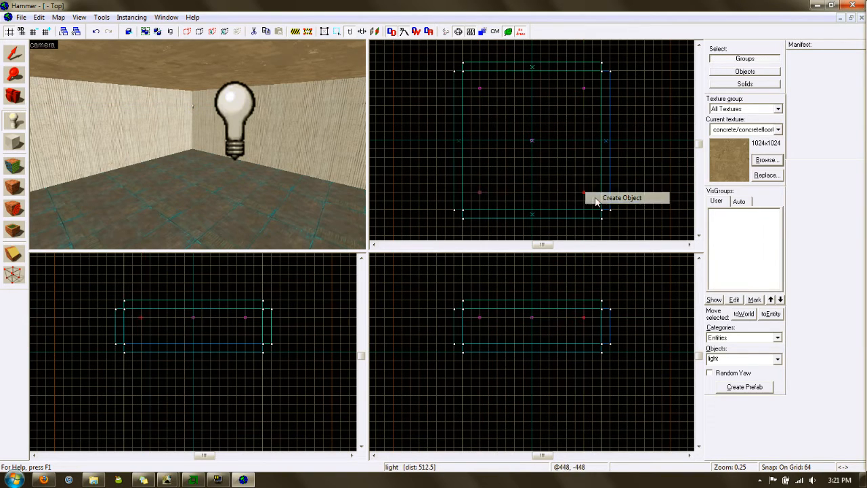
{"action": "left_click", "coordinate": [621, 197]}
Fly the 3D camera past the corner lights to check them, then clear the selection
{"action": "key", "text": "shift+s"}
{"action": "scroll", "coordinate": [291, 143], "scroll_direction": "up", "scroll_amount": 2}
{"action": "key", "text": "z"}
{"action": "key", "text": "w"}
{"action": "key", "text": "s"}
{"action": "key", "text": "w"}
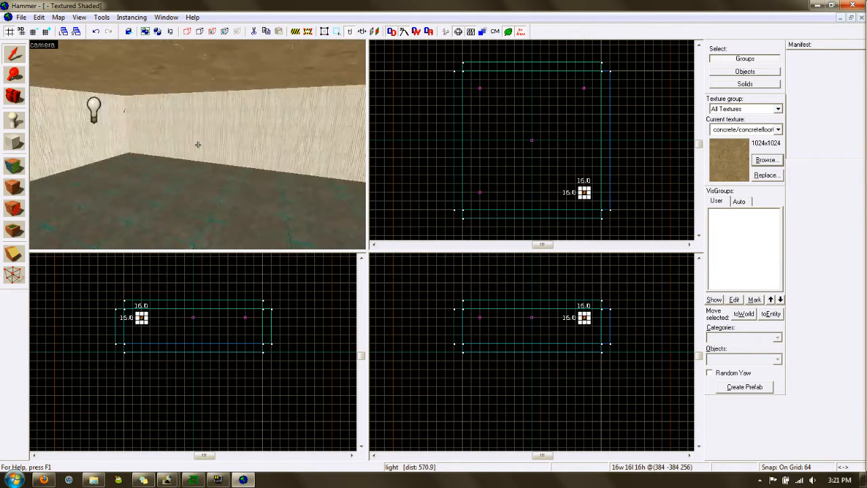
{"action": "key", "text": "w"}
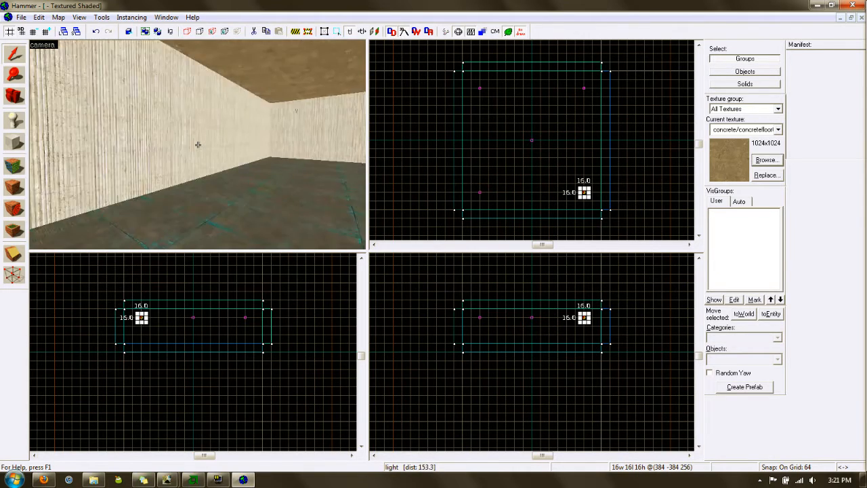
{"action": "key", "text": "z"}
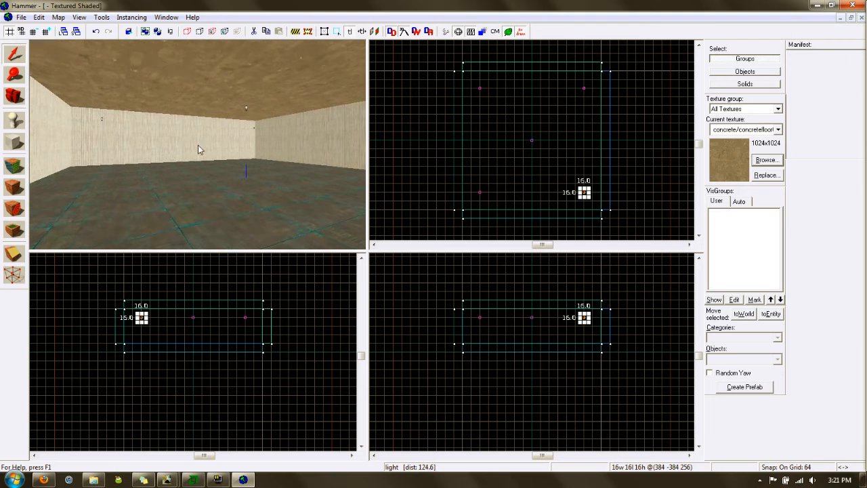
{"action": "left_click", "coordinate": [468, 168]}
{"action": "key", "text": "shift+e"}
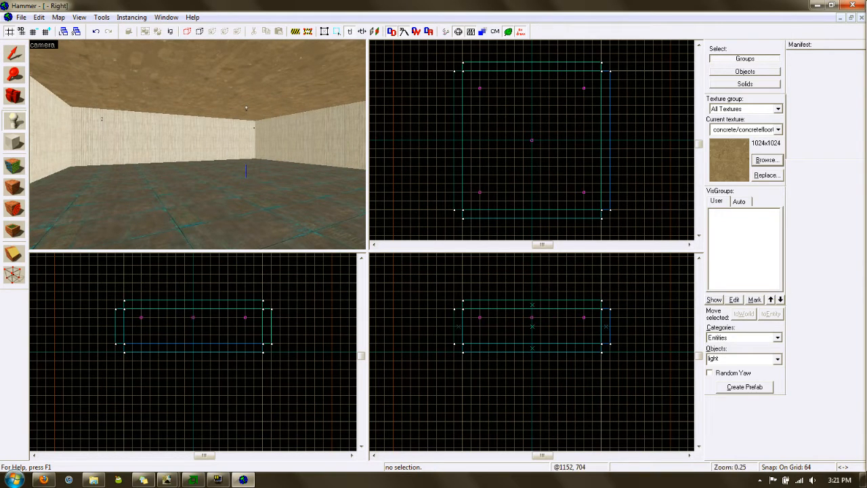
Place an info_player_teamspawn entity at floor level on the room's left side
{"action": "left_click", "coordinate": [777, 358]}
{"action": "scroll", "coordinate": [741, 293], "scroll_direction": "up", "scroll_amount": 6}
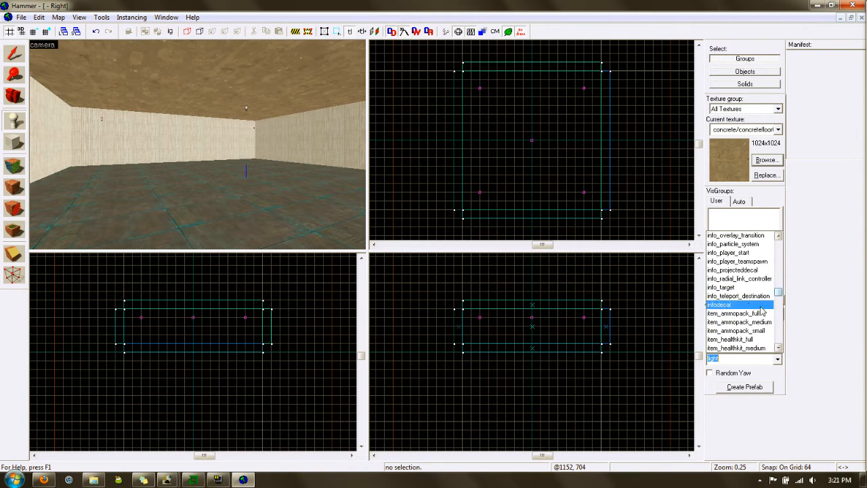
{"action": "left_click", "coordinate": [757, 261]}
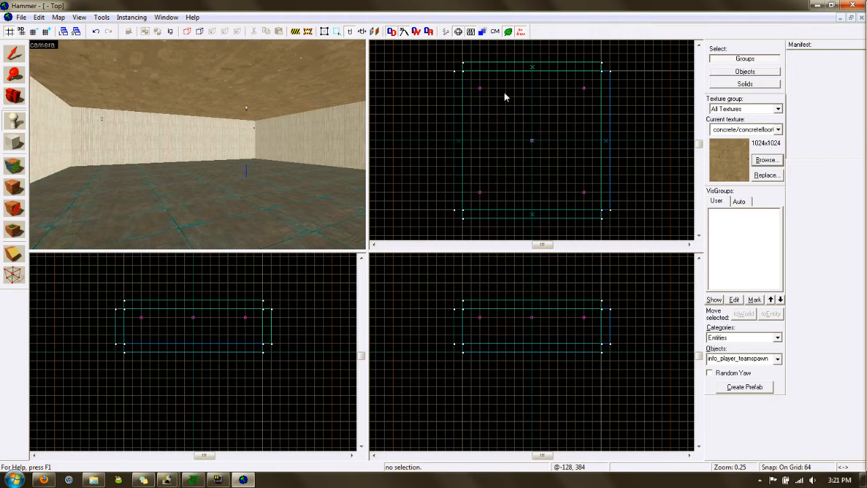
{"action": "left_click", "coordinate": [480, 105]}
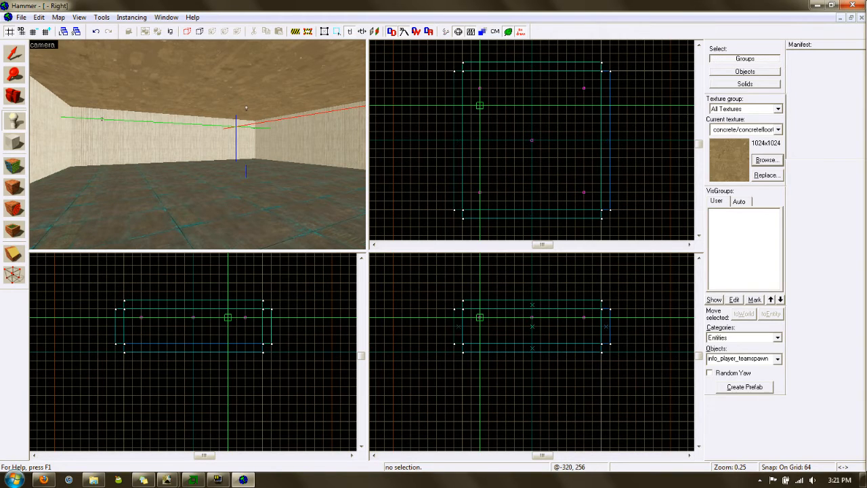
{"action": "left_click", "coordinate": [479, 325]}
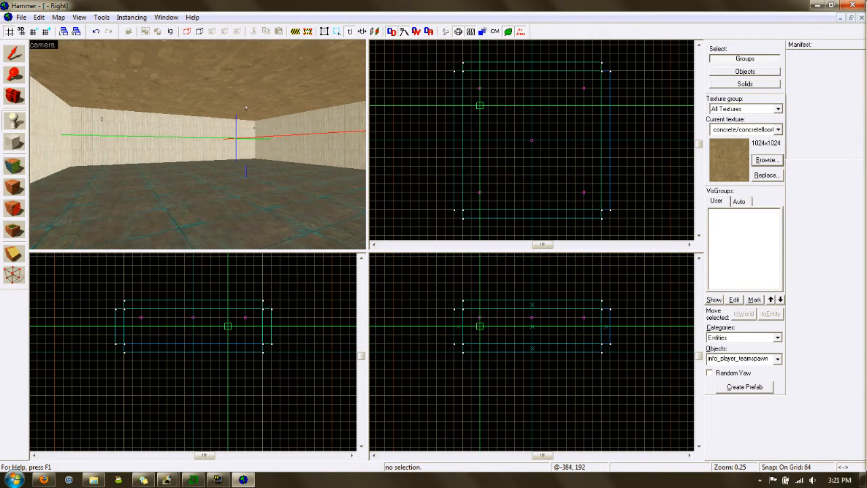
{"action": "left_click", "coordinate": [480, 335]}
{"action": "right_click", "coordinate": [481, 335]}
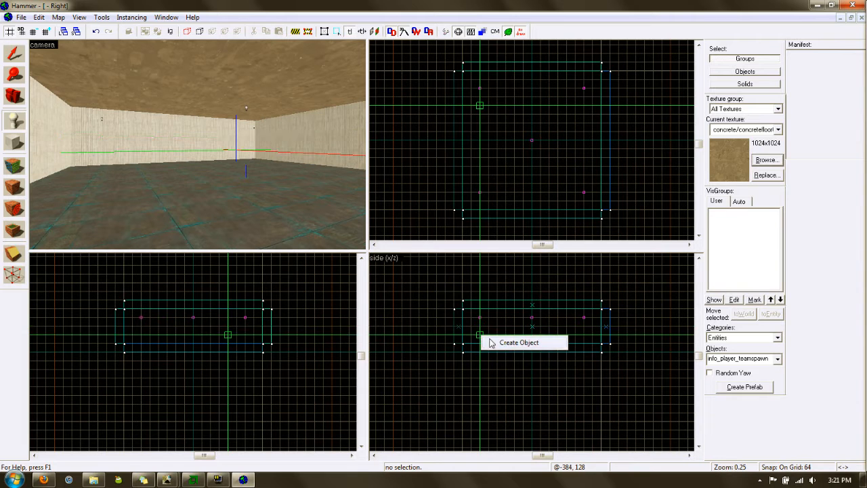
{"action": "left_click", "coordinate": [491, 343]}
{"action": "left_click", "coordinate": [13, 54]}
{"action": "key", "text": "z"}
{"action": "key", "text": "w"}
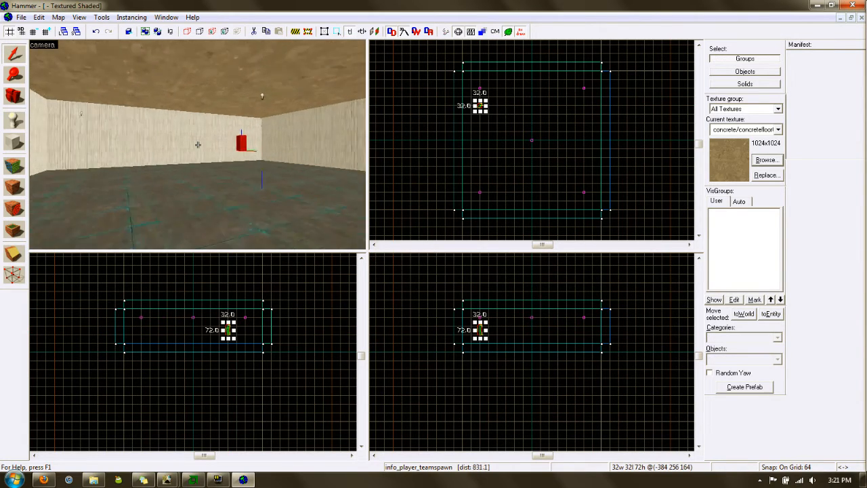
{"action": "key", "text": "w"}
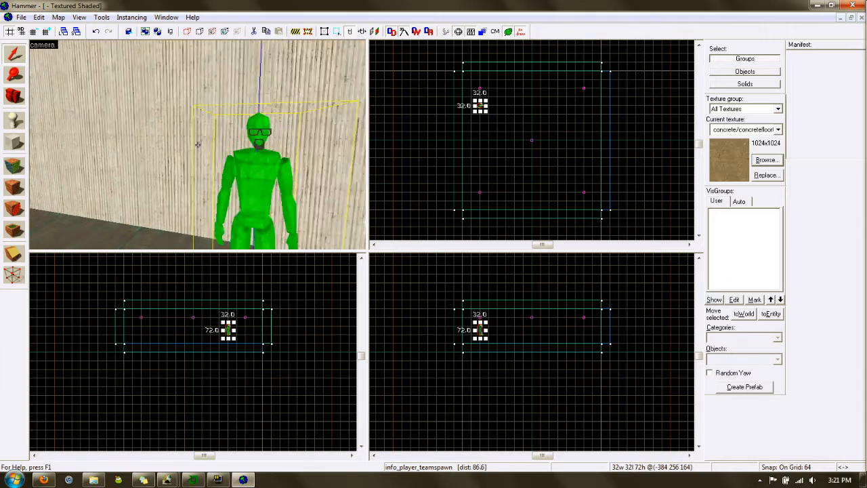
{"action": "key", "text": "s"}
{"action": "key", "text": "w"}
{"action": "key", "text": "s"}
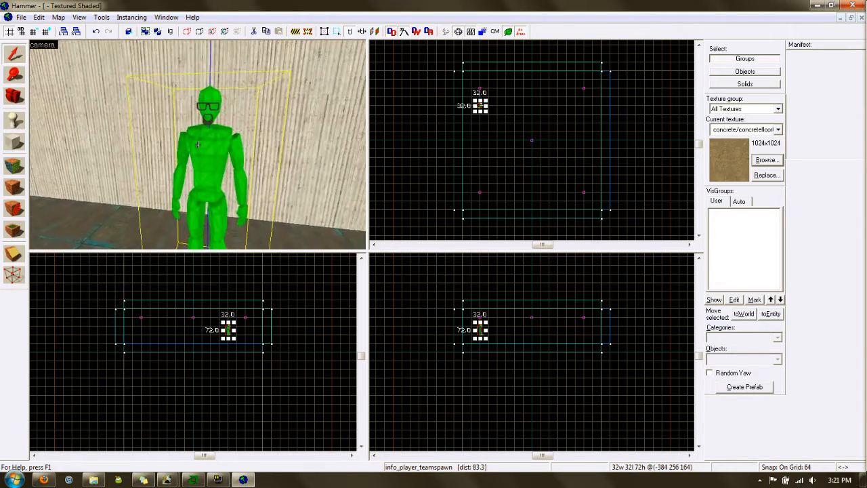
{"action": "key", "text": "w"}
{"action": "key", "text": "s"}
{"action": "key", "text": "w"}
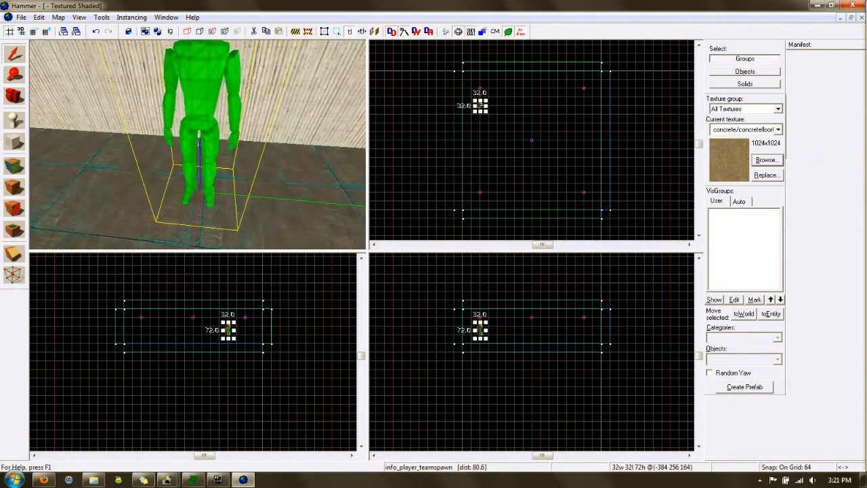
{"action": "key", "text": "a"}
{"action": "key", "text": "s"}
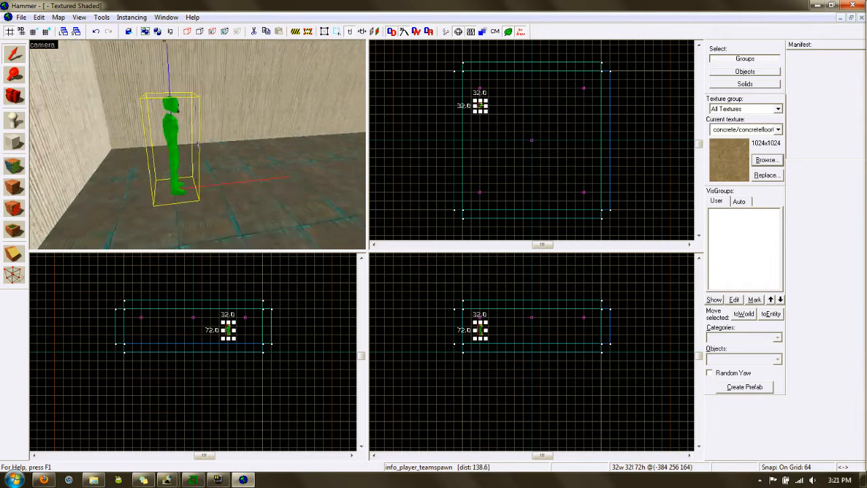
{"action": "key", "text": "s"}
{"action": "key", "text": "w"}
{"action": "key", "text": "s"}
{"action": "key", "text": "z"}
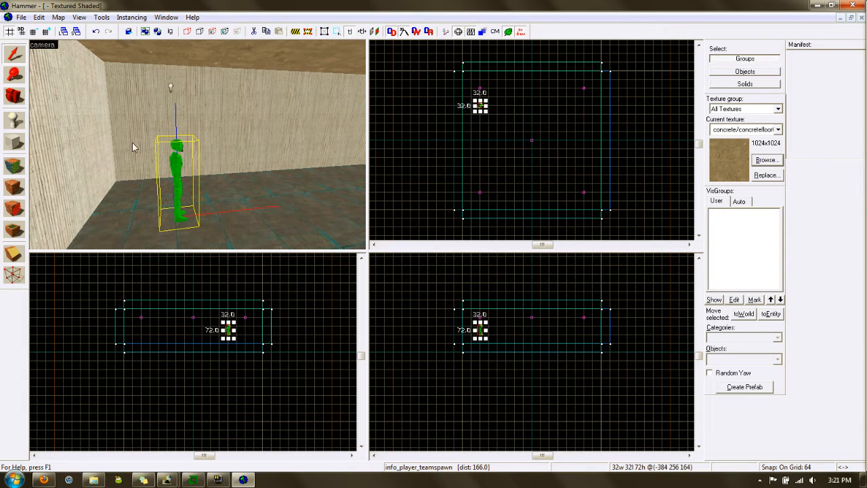
{"action": "key", "text": "w"}
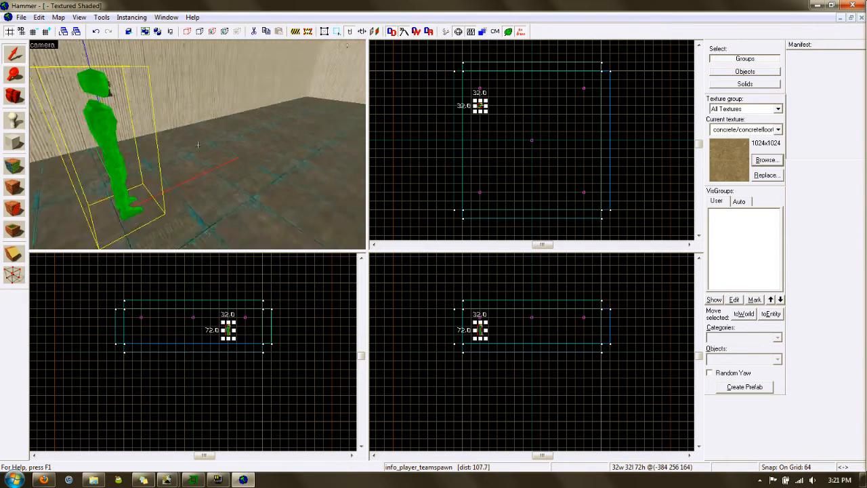
{"action": "key", "text": "w"}
{"action": "key", "text": "s"}
{"action": "key", "text": "w"}
{"action": "key", "text": "s"}
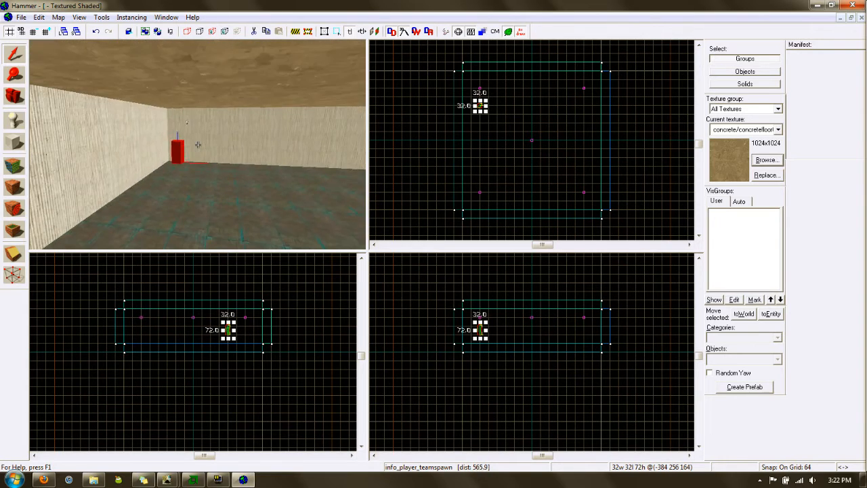
{"action": "key", "text": "w"}
{"action": "key", "text": "w"}
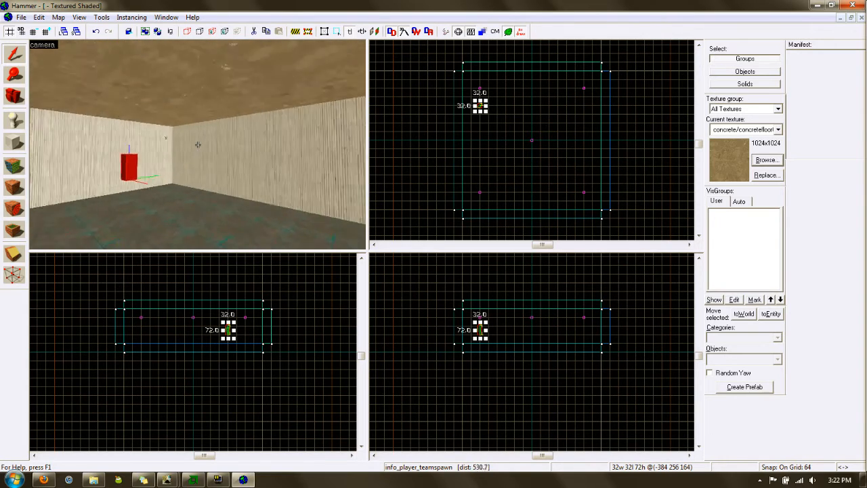
{"action": "key", "text": "z"}
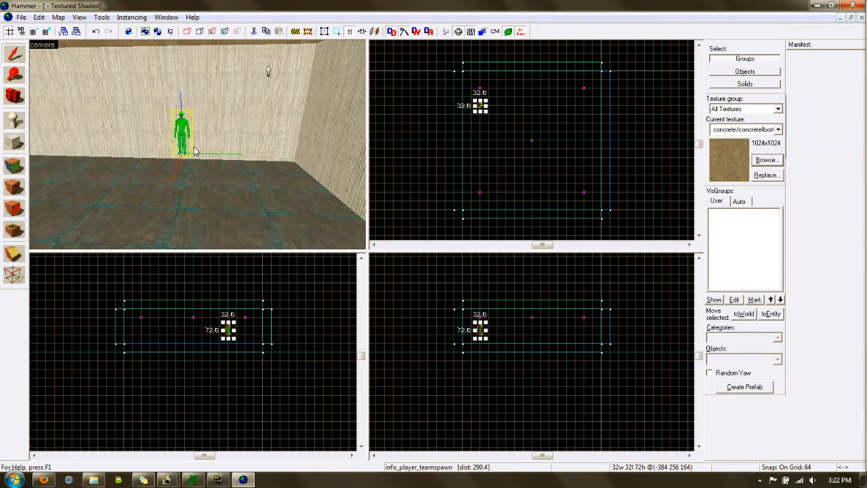
{"action": "left_click", "coordinate": [21, 17]}
Start Run Map and save over tut.vmf in the Personal Work folder
{"action": "left_click", "coordinate": [80, 134]}
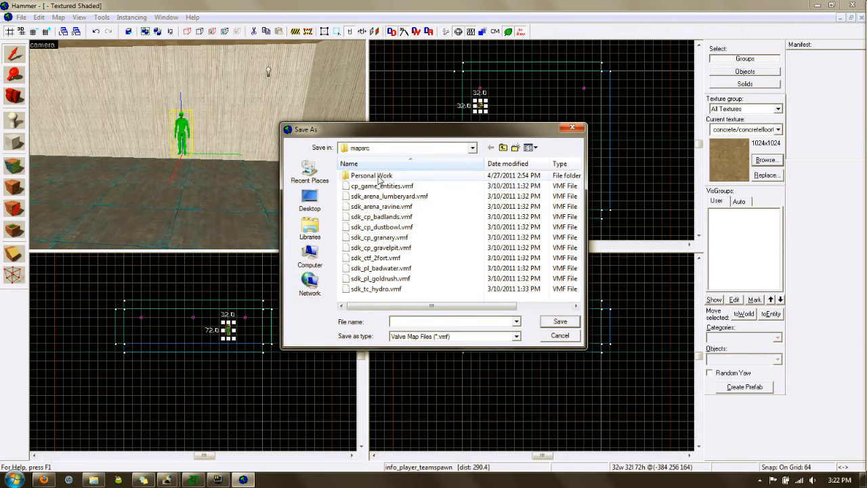
{"action": "double_click", "coordinate": [376, 176]}
{"action": "left_click", "coordinate": [358, 197]}
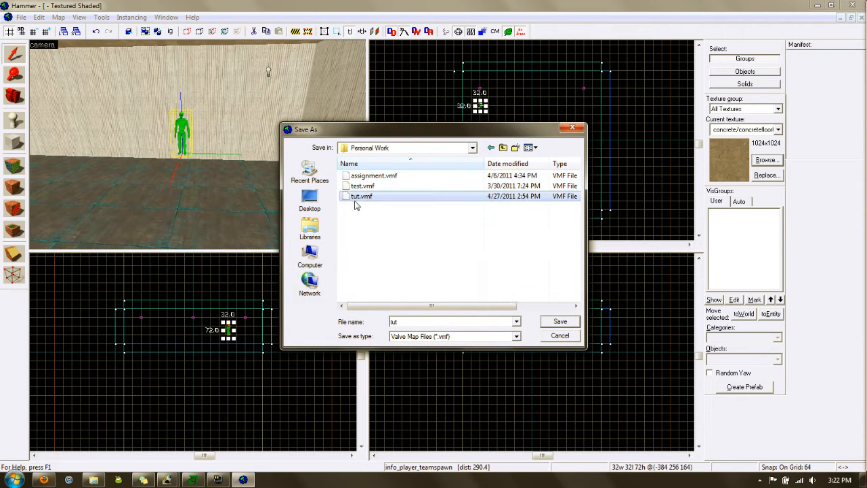
{"action": "left_click", "coordinate": [540, 319]}
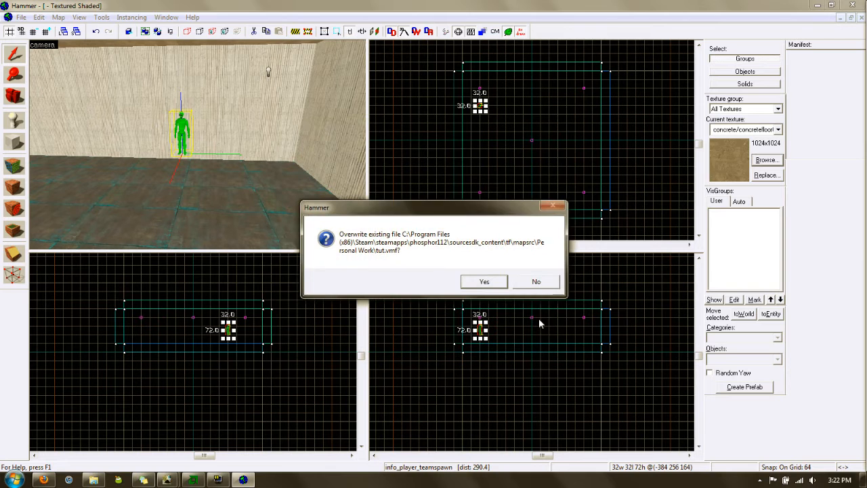
{"action": "key", "text": "Return"}
Accept the Run Map settings to compile the map and launch Team Fortress 2
{"action": "left_click", "coordinate": [444, 334]}
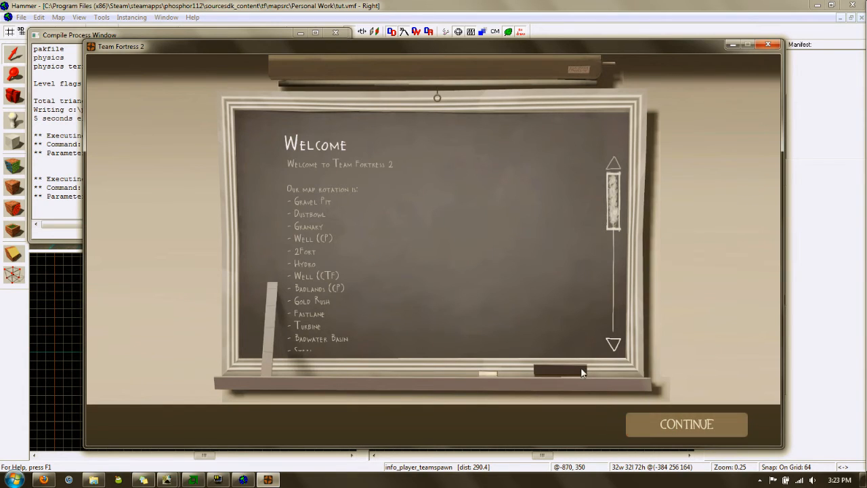
Skip the welcome screens, join a random team and spawn as Scout
{"action": "left_click", "coordinate": [693, 425]}
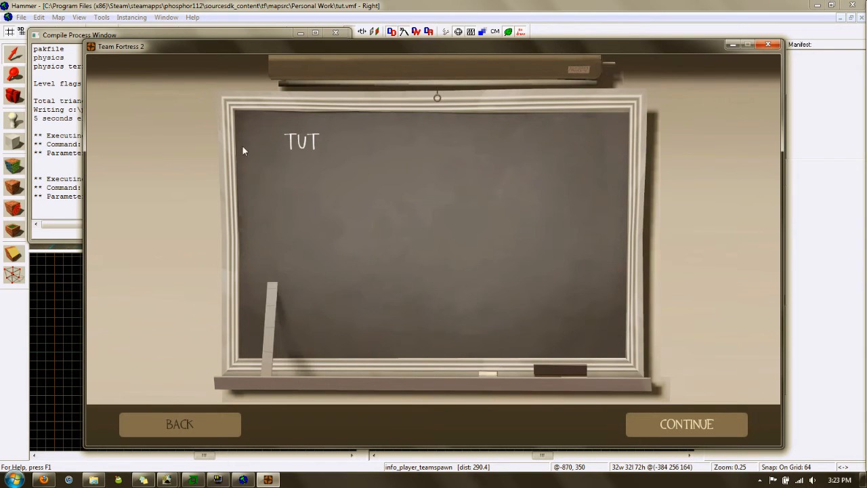
{"action": "left_click", "coordinate": [686, 424]}
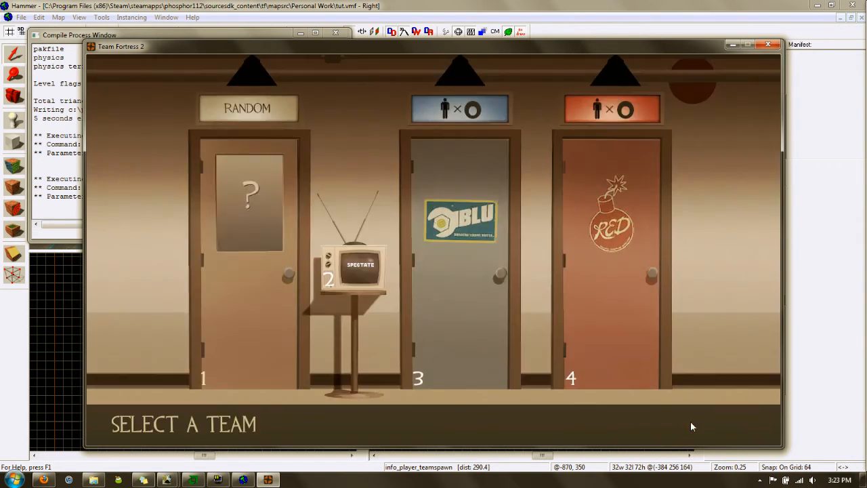
{"action": "left_click", "coordinate": [237, 200]}
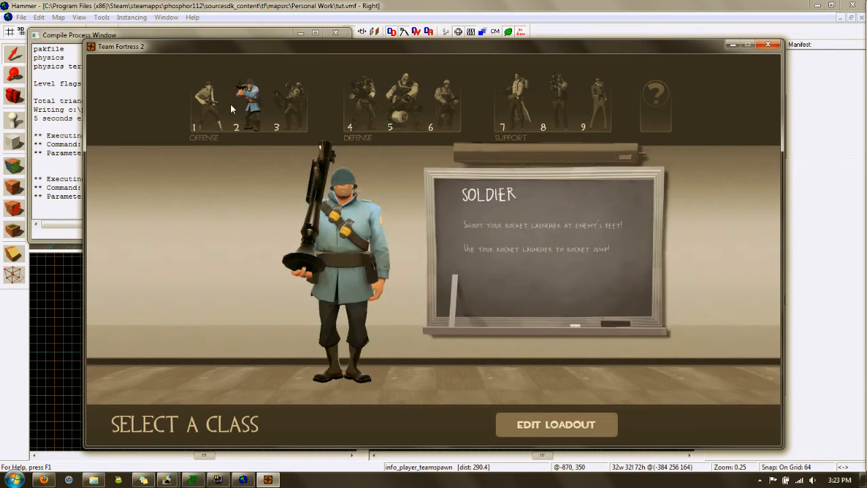
{"action": "left_click", "coordinate": [212, 108]}
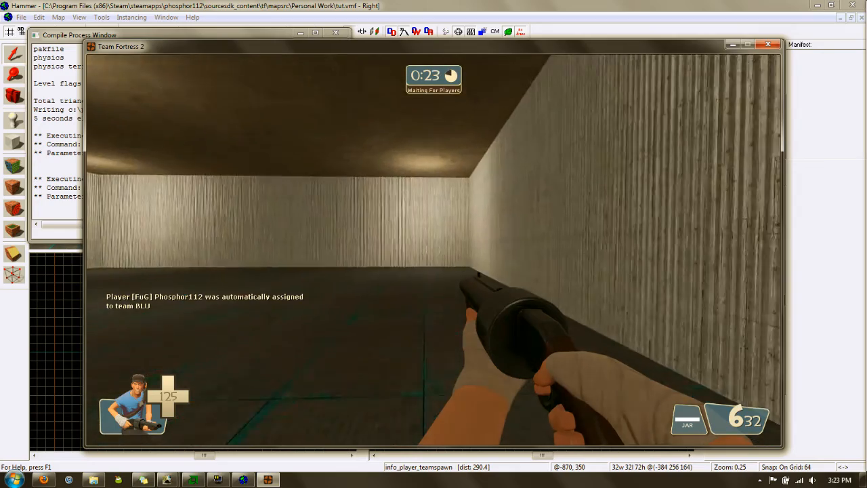
Walk the room as Scout, switch to the bat, then throw the jar toward the ceiling
{"action": "key", "text": "w"}
{"action": "key", "text": "w"}
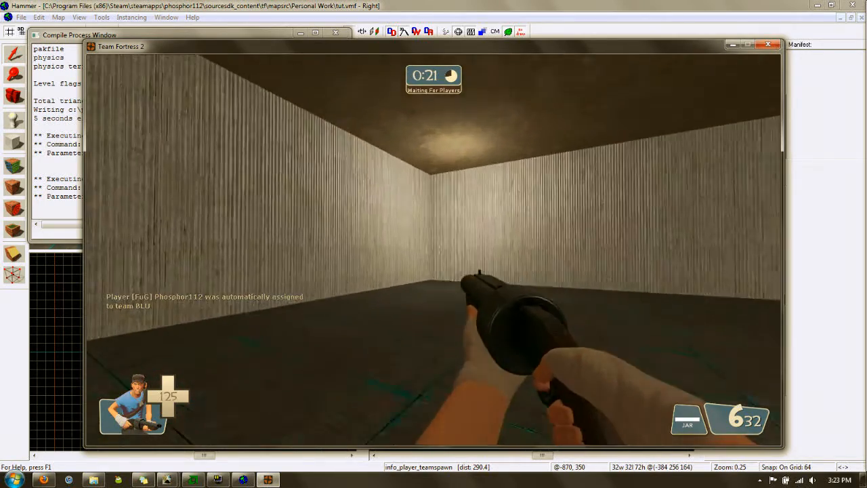
{"action": "key", "text": "w"}
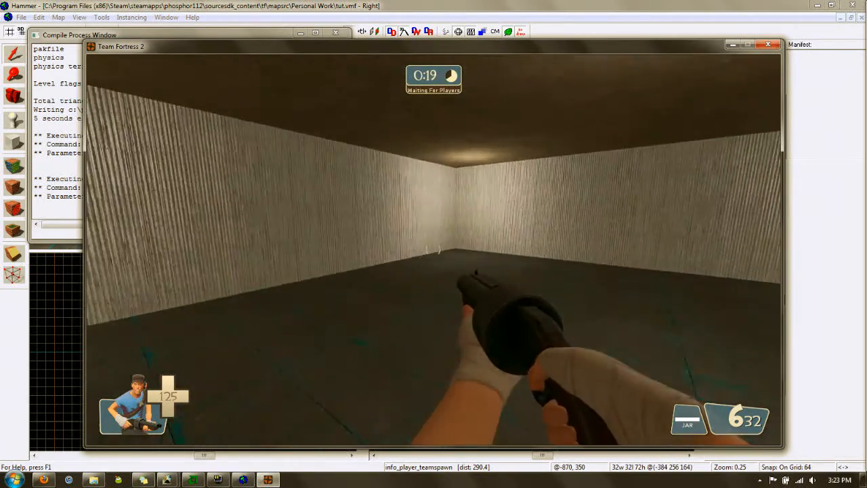
{"action": "key", "text": "w"}
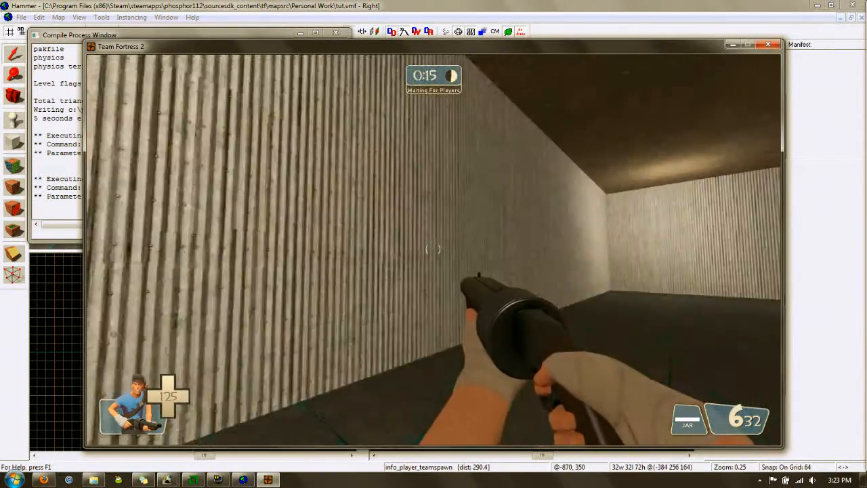
{"action": "key", "text": "w"}
{"action": "key", "text": "3"}
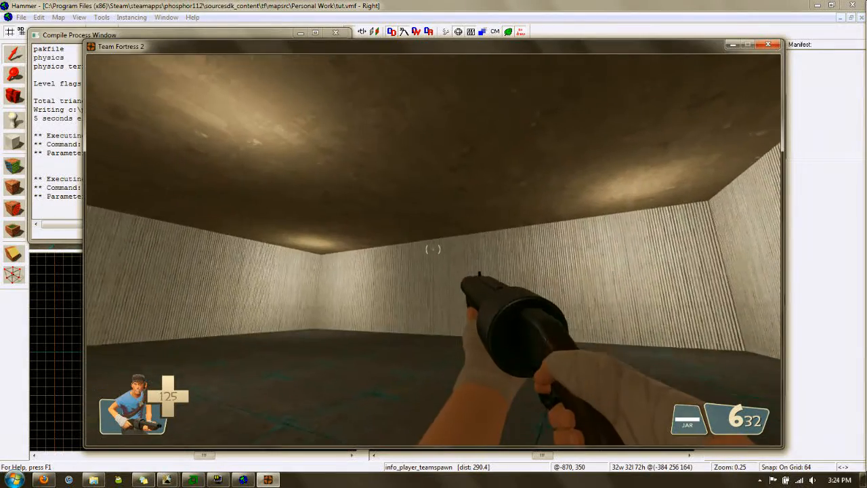
{"action": "key", "text": "2"}
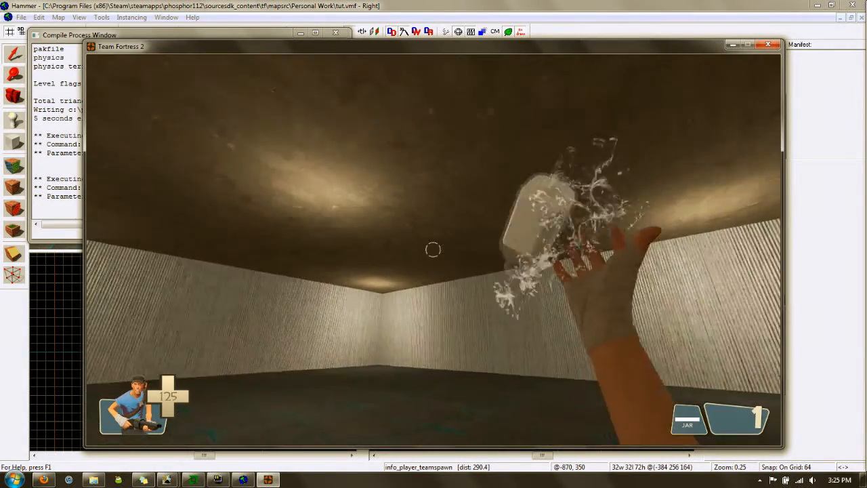
{"action": "left_click", "coordinate": [433, 249]}
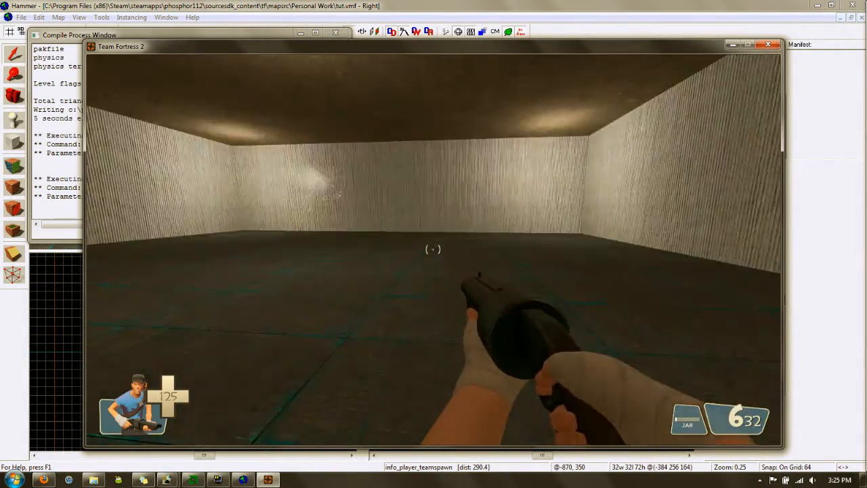